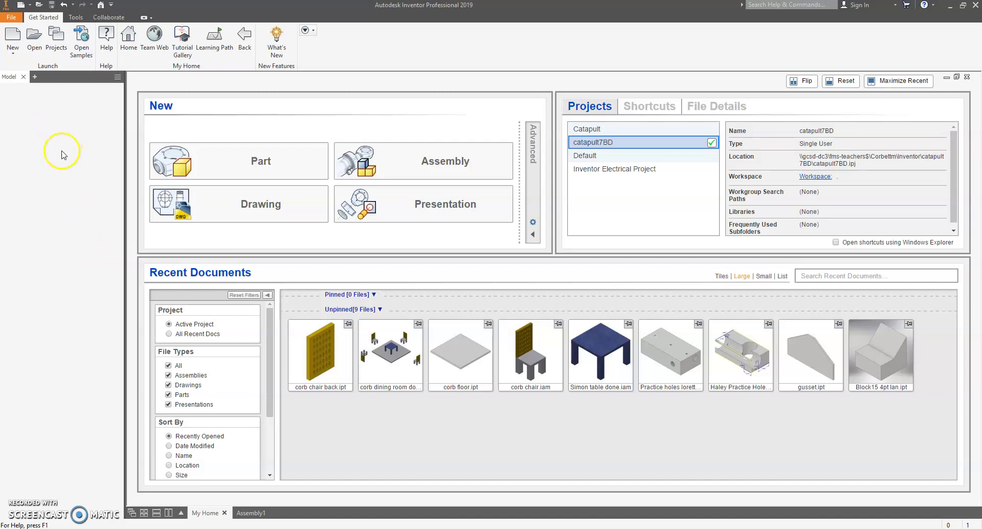
- Create a new assembly from the Standard.iam template
{"action": "left_click", "coordinate": [11, 17]}
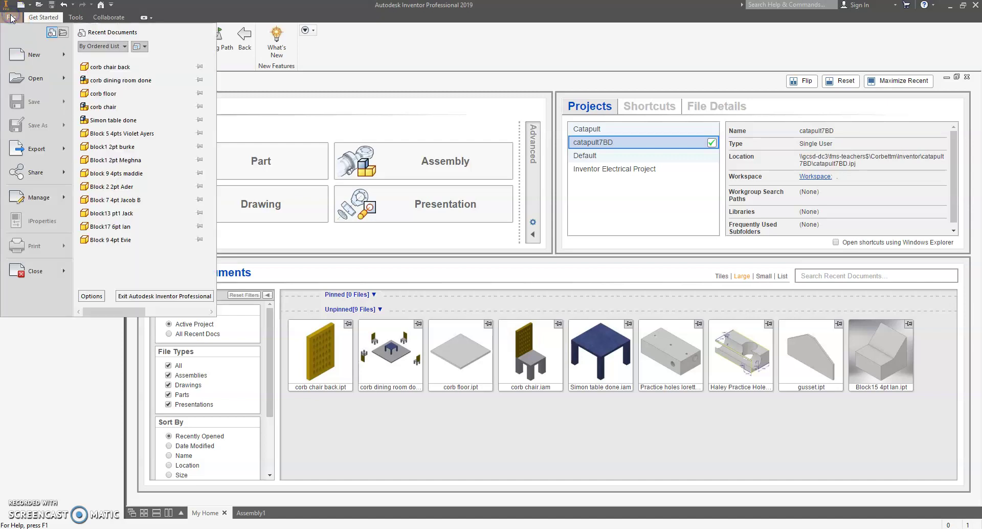
{"action": "left_click", "coordinate": [21, 56]}
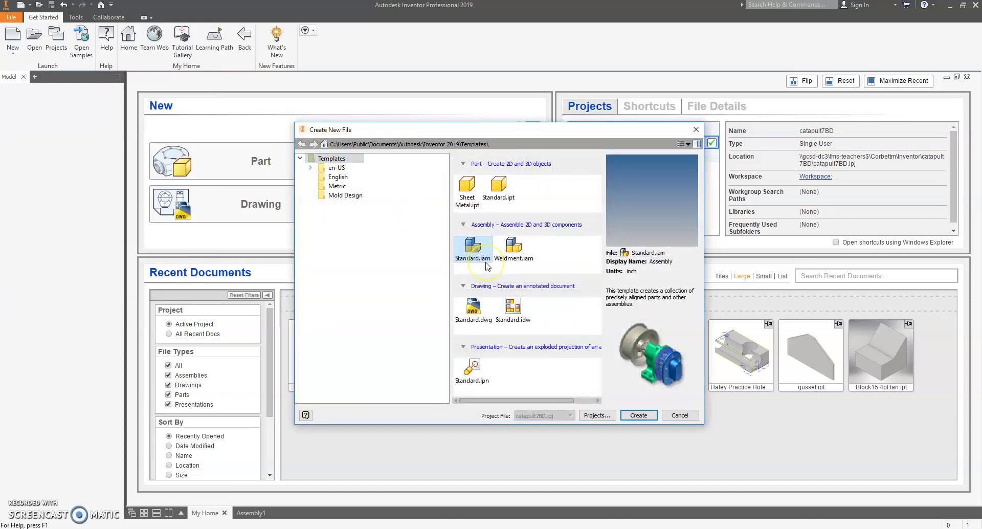
{"action": "left_click", "coordinate": [638, 415]}
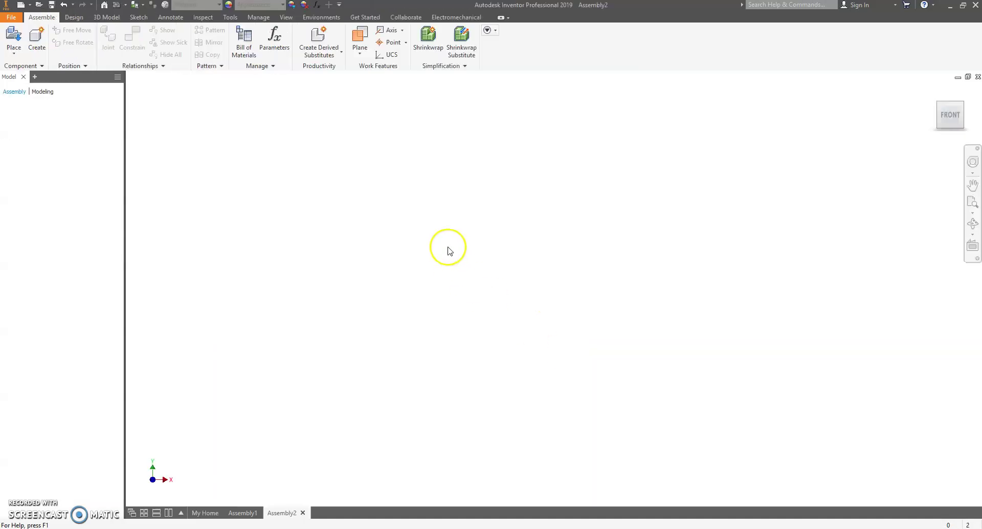
- Place a single instance of the corb table top part in the assembly
{"action": "left_click", "coordinate": [18, 59]}
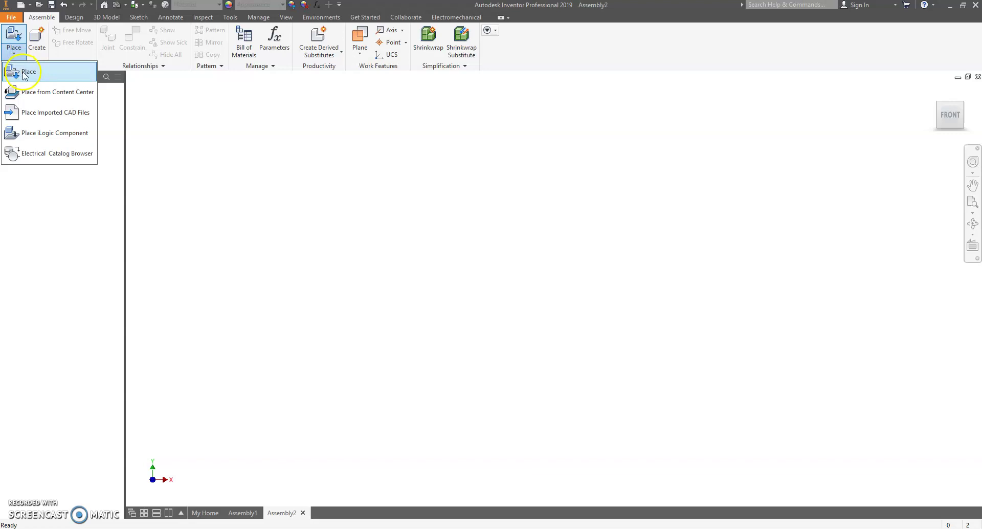
{"action": "left_click", "coordinate": [24, 74]}
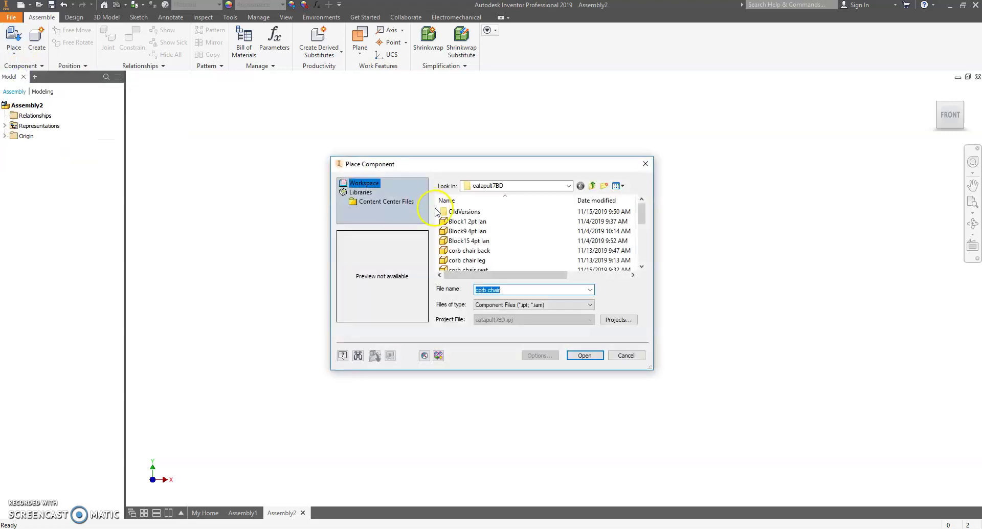
{"action": "left_click_drag", "start_coordinate": [643, 215], "coordinate": [643, 237]}
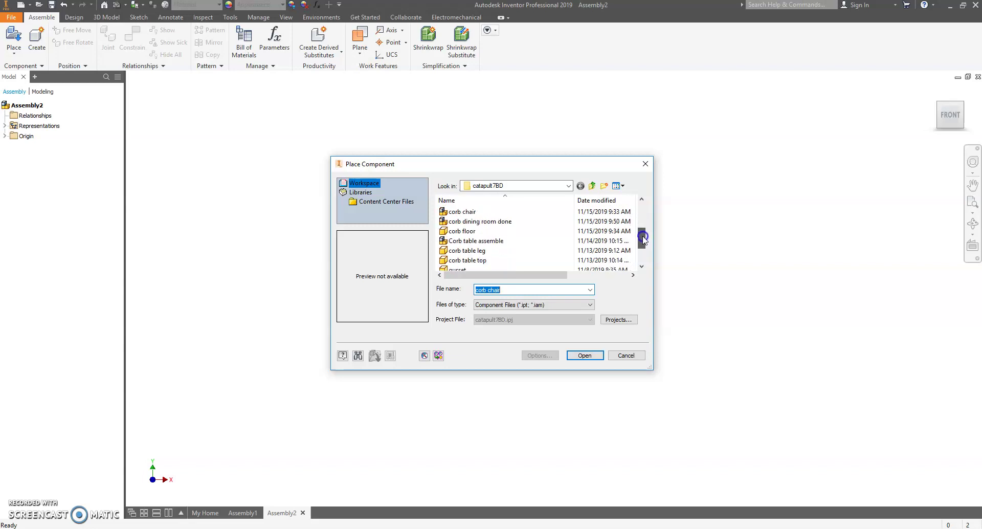
{"action": "left_click", "coordinate": [501, 261]}
{"action": "left_click", "coordinate": [582, 357]}
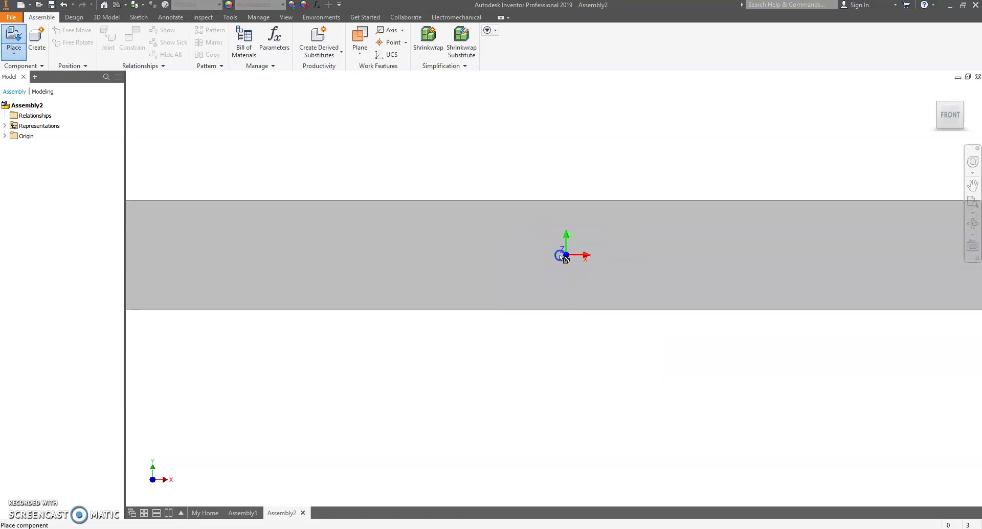
{"action": "left_click", "coordinate": [564, 258]}
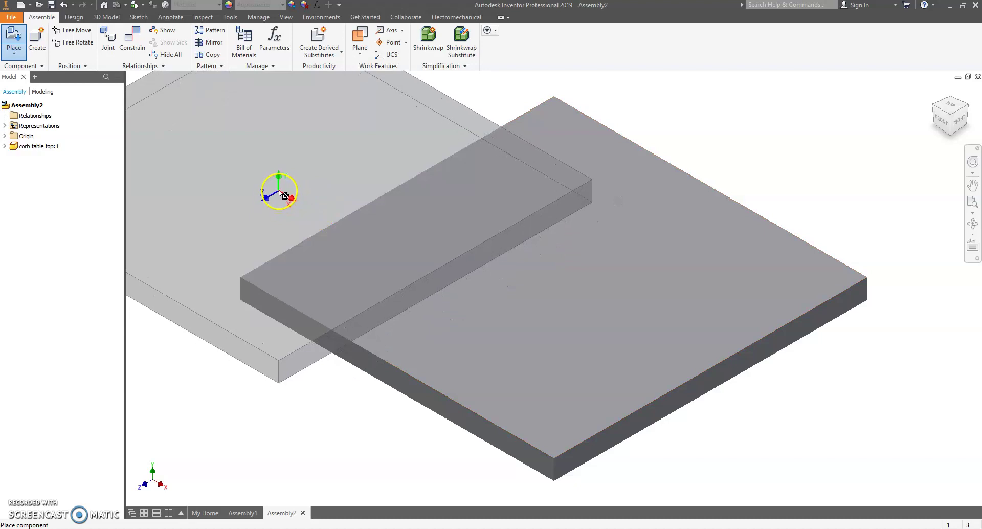
{"action": "key", "text": "Escape"}
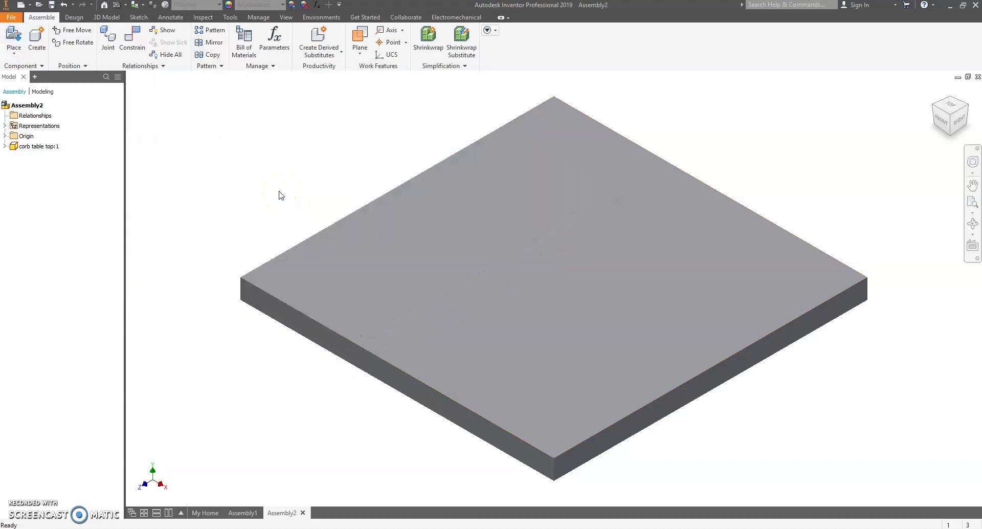
- Place four instances of the corb table leg part around the table top
{"action": "left_click", "coordinate": [13, 38]}
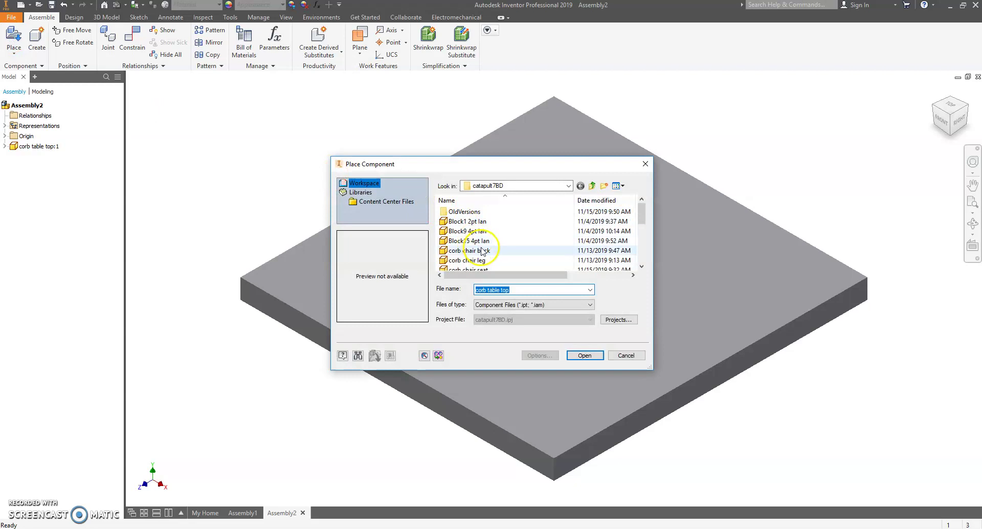
{"action": "left_click_drag", "start_coordinate": [642, 215], "coordinate": [639, 246]}
{"action": "left_click", "coordinate": [525, 234]}
{"action": "left_click", "coordinate": [584, 355]}
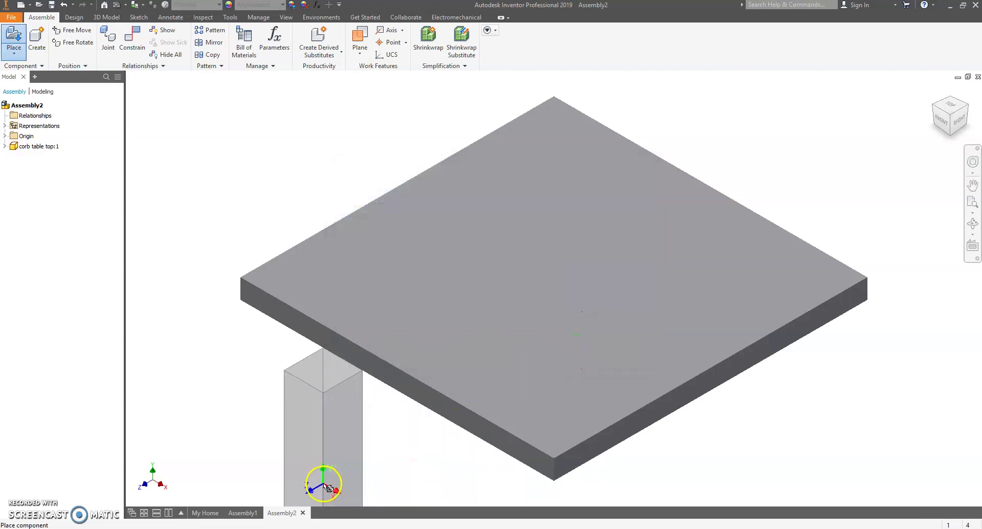
{"action": "left_click", "coordinate": [329, 487]}
{"action": "left_click", "coordinate": [191, 346]}
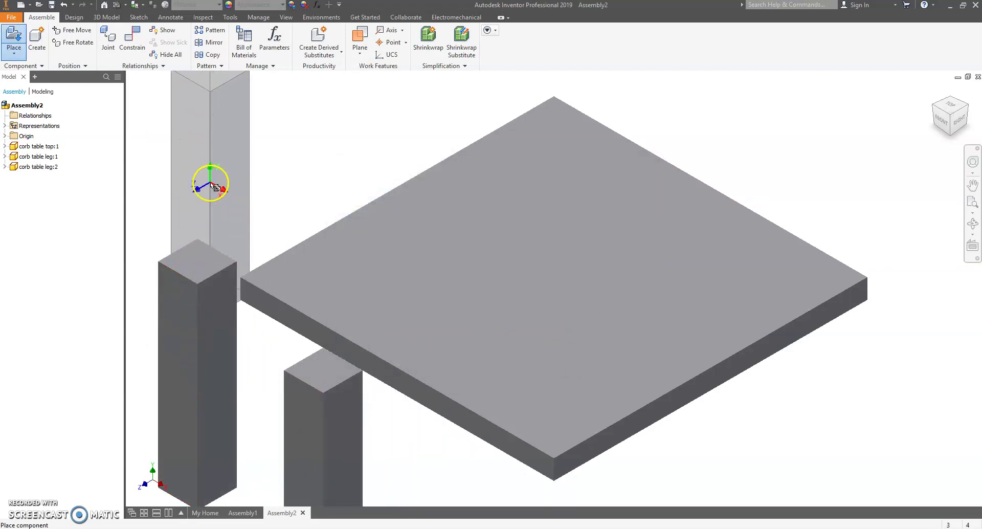
{"action": "left_click", "coordinate": [212, 179]}
{"action": "left_click", "coordinate": [313, 146]}
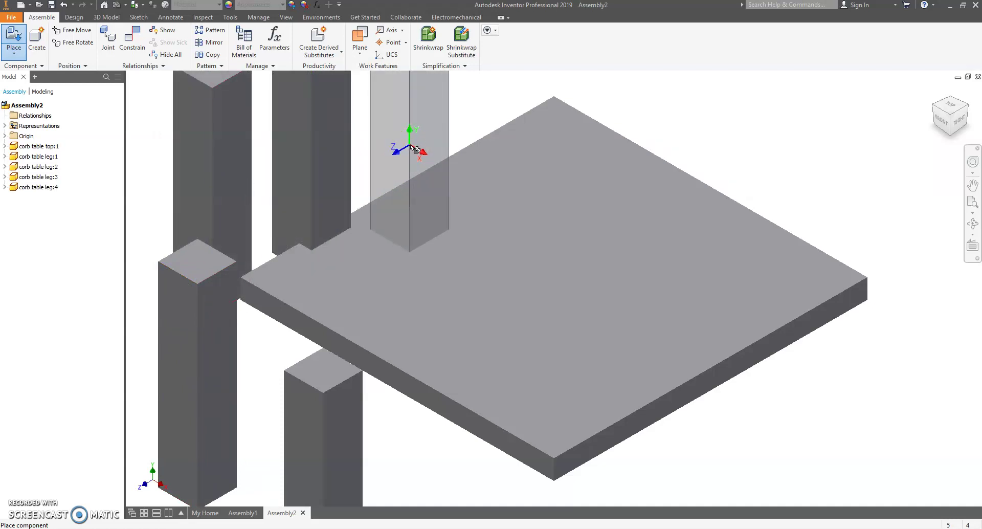
{"action": "key", "text": "Escape"}
- Drag the four legs into a row to the left of the table top
{"action": "scroll", "coordinate": [471, 267], "scroll_direction": "down", "scroll_amount": 5}
{"action": "left_click_drag", "start_coordinate": [478, 287], "coordinate": [533, 271]}
{"action": "left_click_drag", "start_coordinate": [432, 240], "coordinate": [434, 178]}
{"action": "left_click_drag", "start_coordinate": [385, 251], "coordinate": [379, 202]}
{"action": "left_click_drag", "start_coordinate": [386, 303], "coordinate": [346, 193]}
{"action": "left_click_drag", "start_coordinate": [409, 317], "coordinate": [320, 221]}
{"action": "left_click_drag", "start_coordinate": [615, 275], "coordinate": [566, 276]}
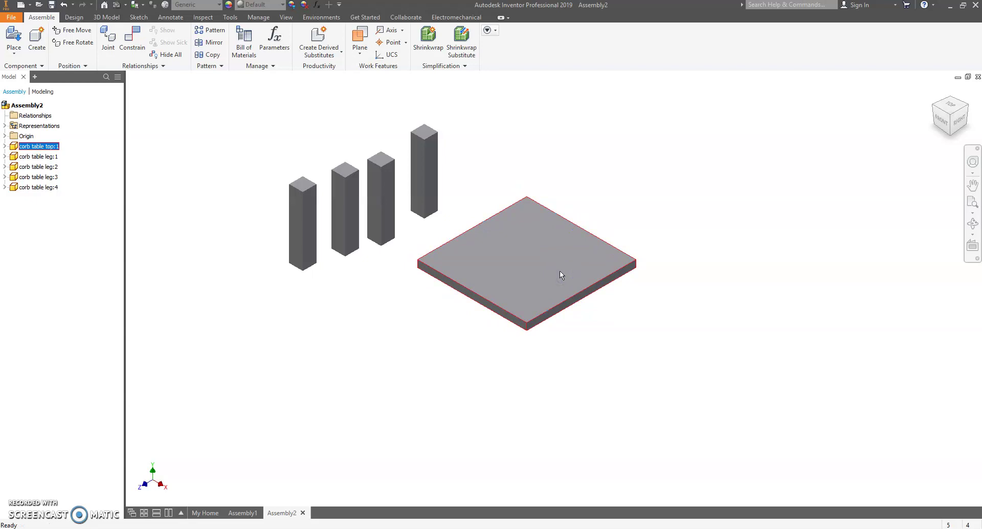
- Ground the corb table top and check that it can no longer be dragged
{"action": "right_click", "coordinate": [532, 269]}
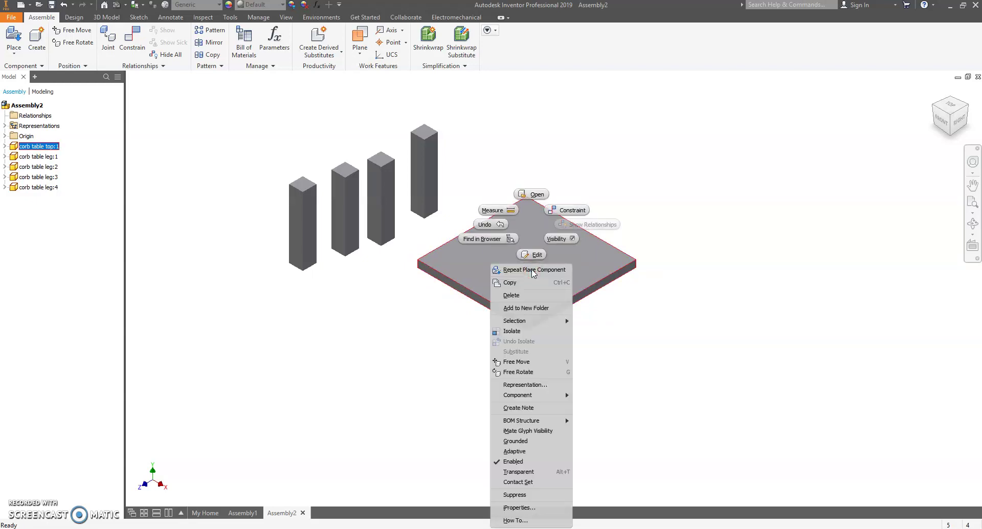
{"action": "left_click", "coordinate": [539, 441]}
{"action": "left_click_drag", "start_coordinate": [546, 252], "coordinate": [529, 266]}
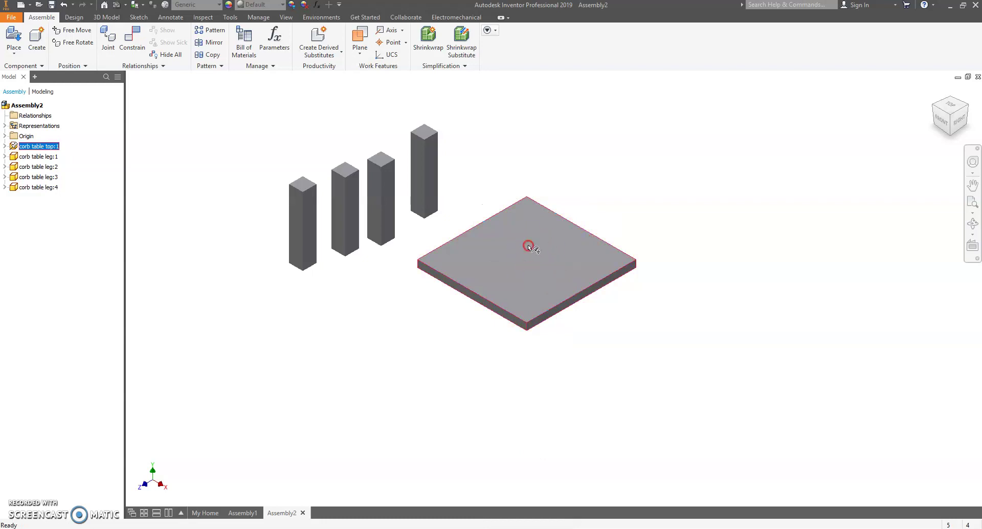
{"action": "right_click", "coordinate": [529, 248]}
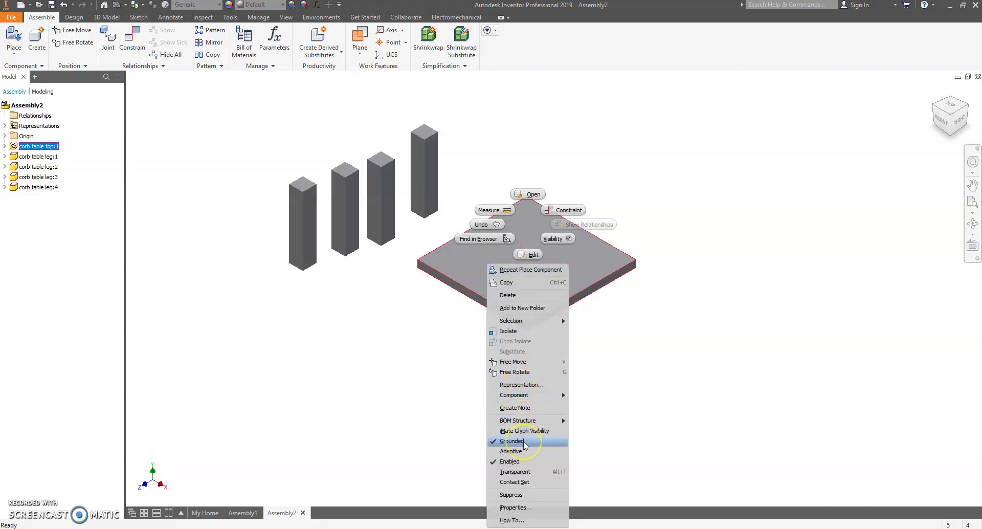
{"action": "left_click", "coordinate": [422, 396]}
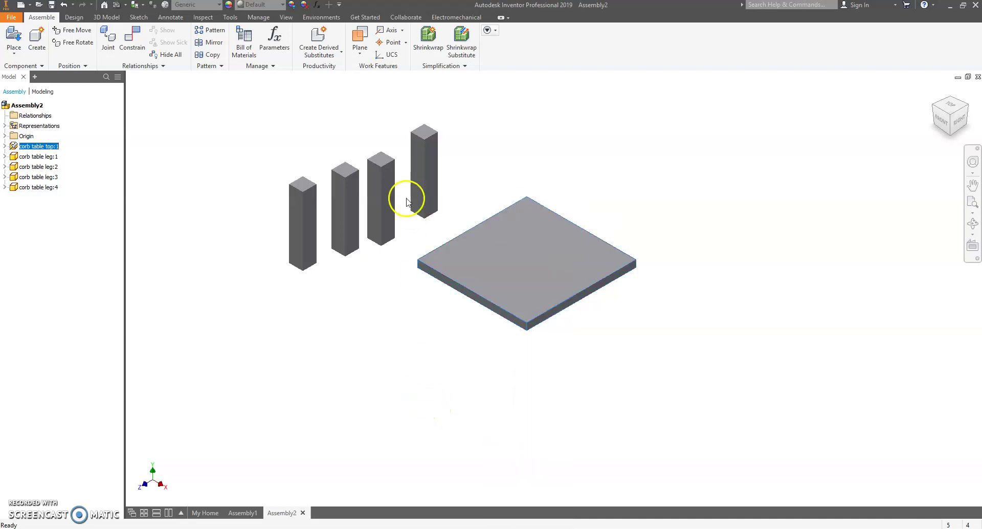
- Mate the tallest leg's top face against the table top's underside
{"action": "left_click", "coordinate": [129, 44]}
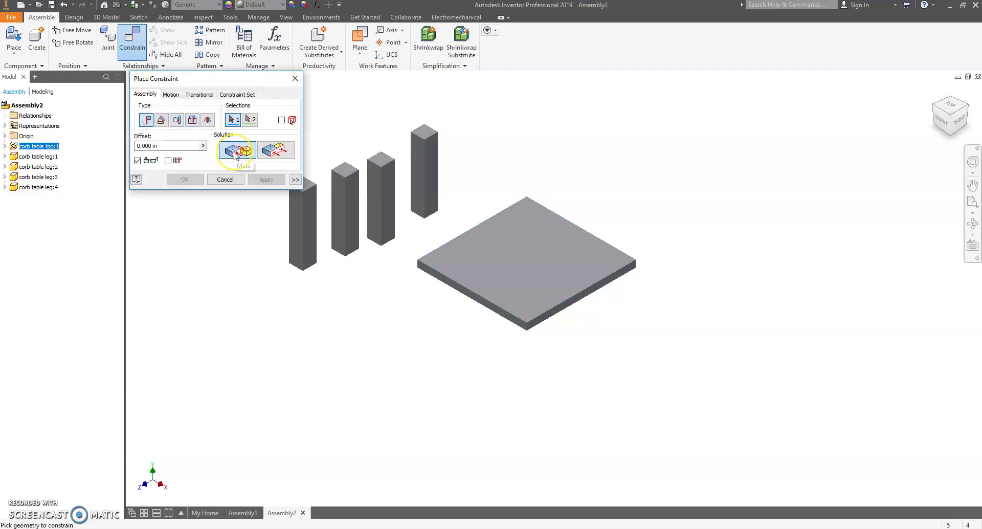
{"action": "left_click", "coordinate": [427, 134]}
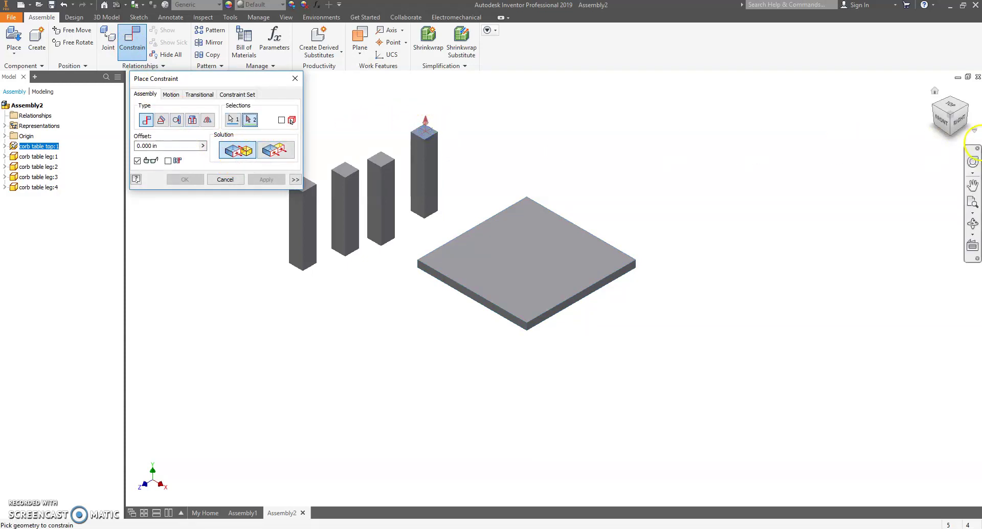
{"action": "left_click", "coordinate": [952, 137]}
{"action": "left_click", "coordinate": [544, 260]}
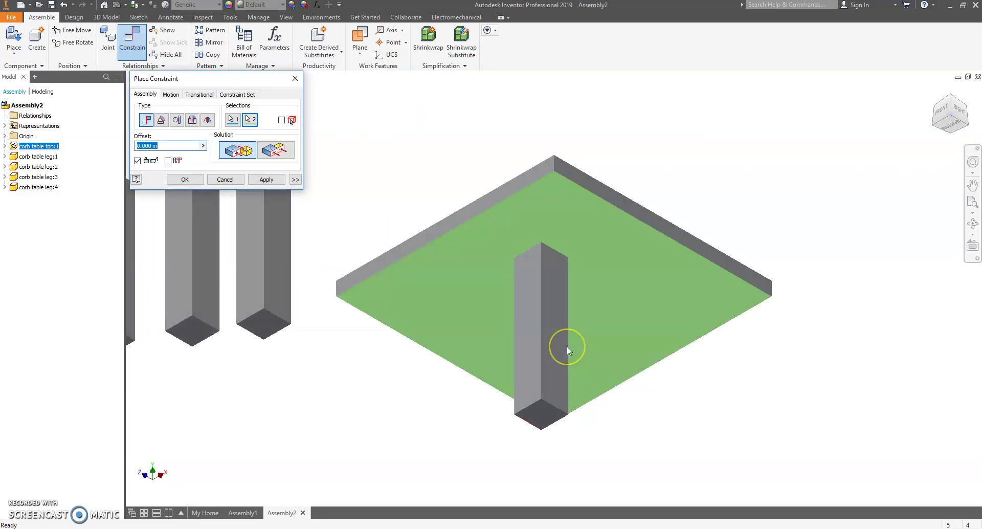
{"action": "left_click", "coordinate": [185, 179]}
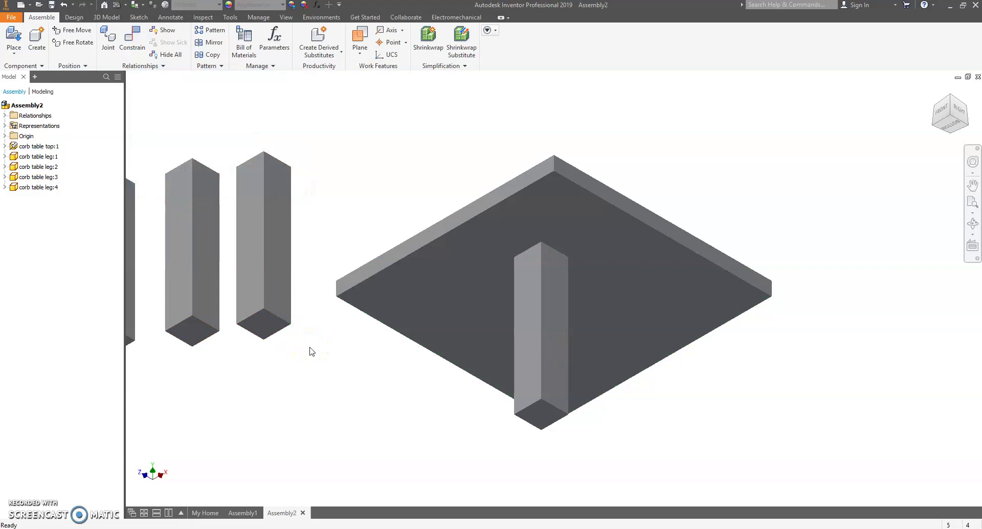
- Flush leg 4's side face with the tabletop's front face, then drag it under the top
{"action": "left_click", "coordinate": [132, 38]}
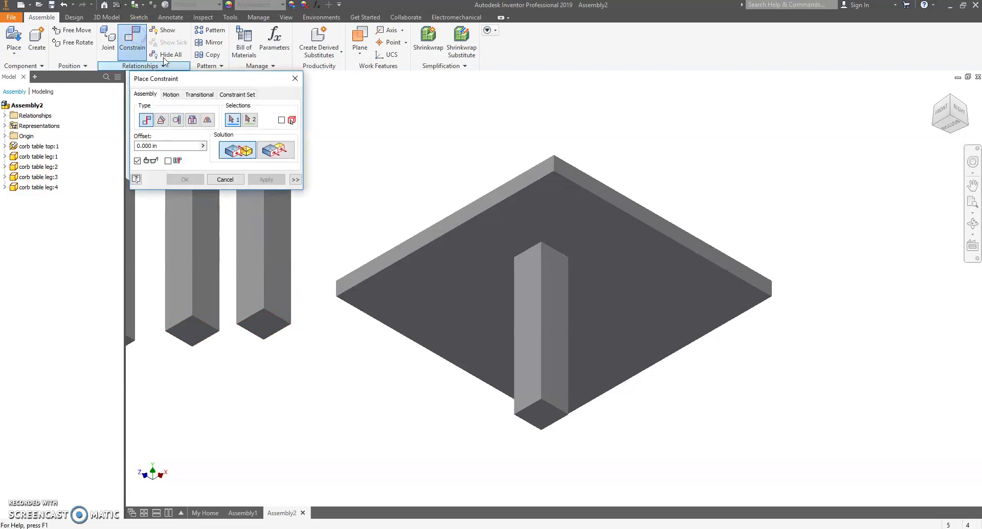
{"action": "left_click", "coordinate": [271, 152]}
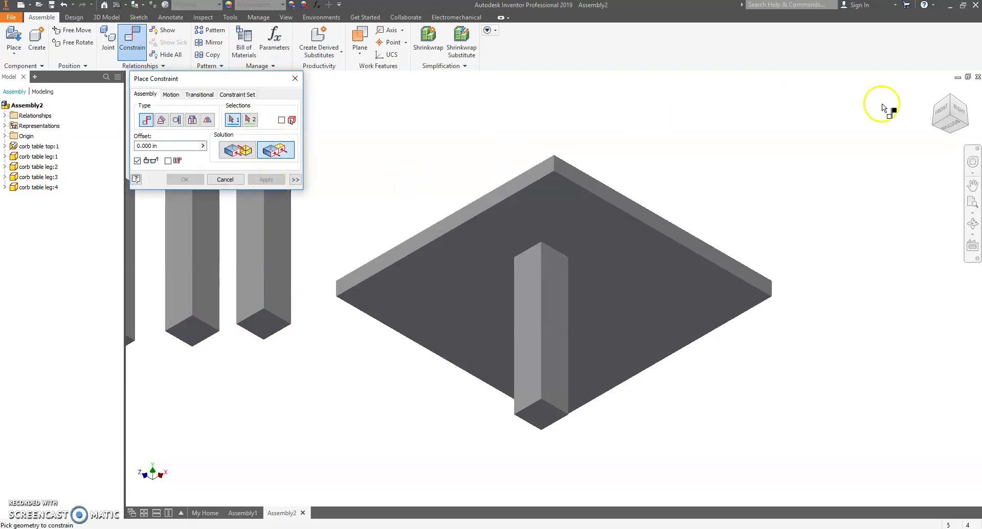
{"action": "left_click", "coordinate": [934, 91]}
{"action": "scroll", "coordinate": [623, 387], "scroll_direction": "up", "scroll_amount": 3}
{"action": "left_click", "coordinate": [603, 395]}
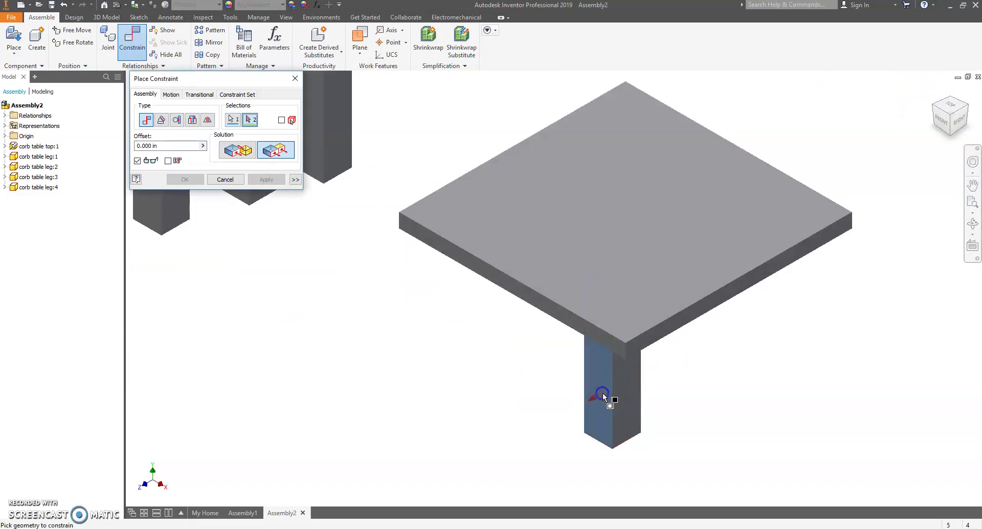
{"action": "left_click", "coordinate": [549, 311]}
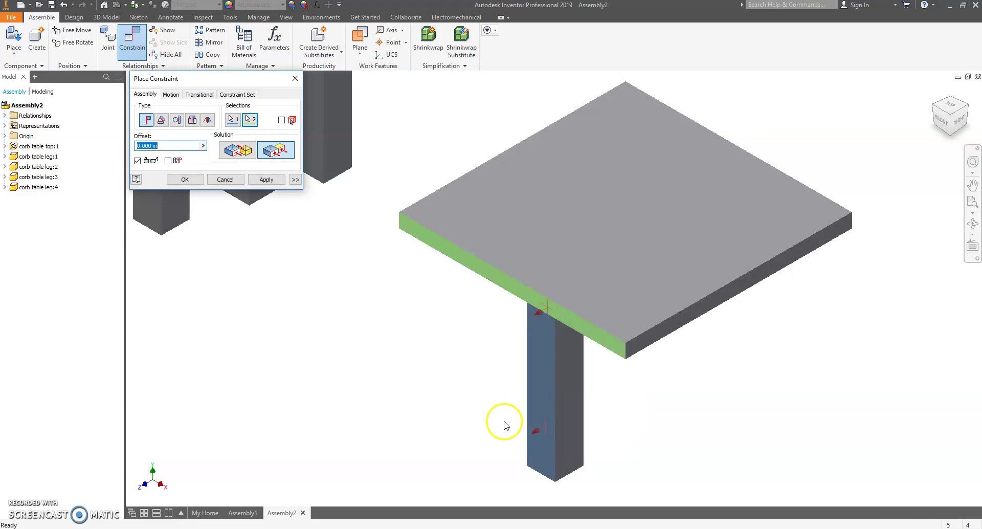
{"action": "left_click", "coordinate": [184, 179]}
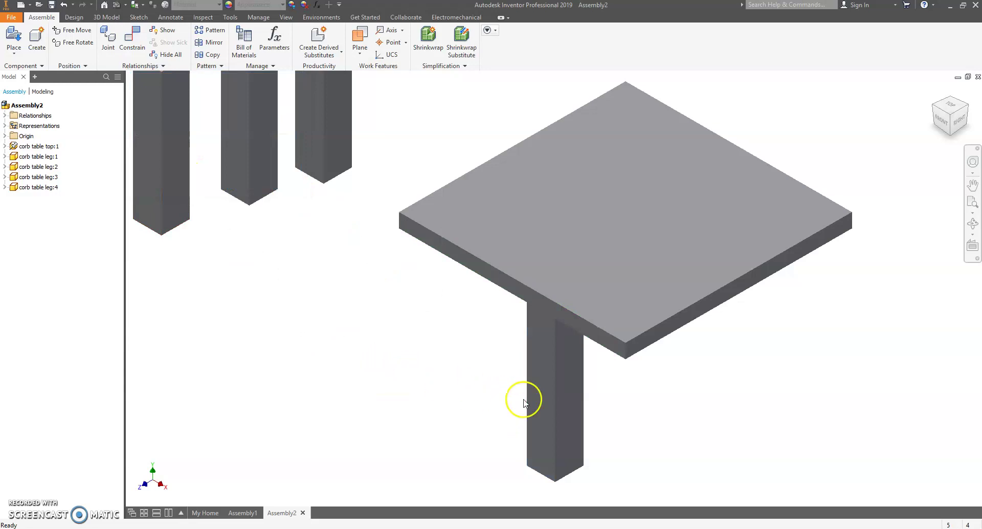
{"action": "left_click_drag", "start_coordinate": [530, 389], "coordinate": [516, 327]}
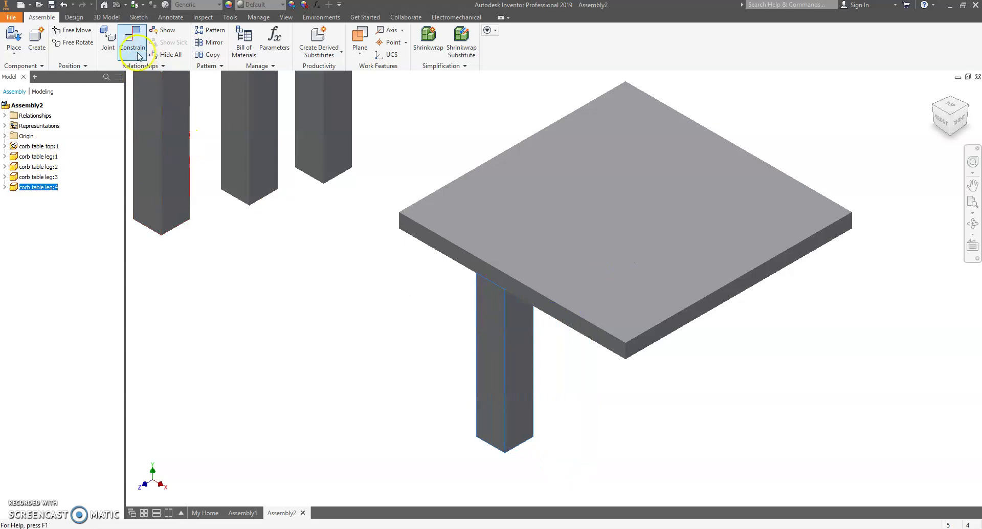
- Flush leg 4's other side face with the tabletop's adjoining side face
{"action": "left_click", "coordinate": [132, 37]}
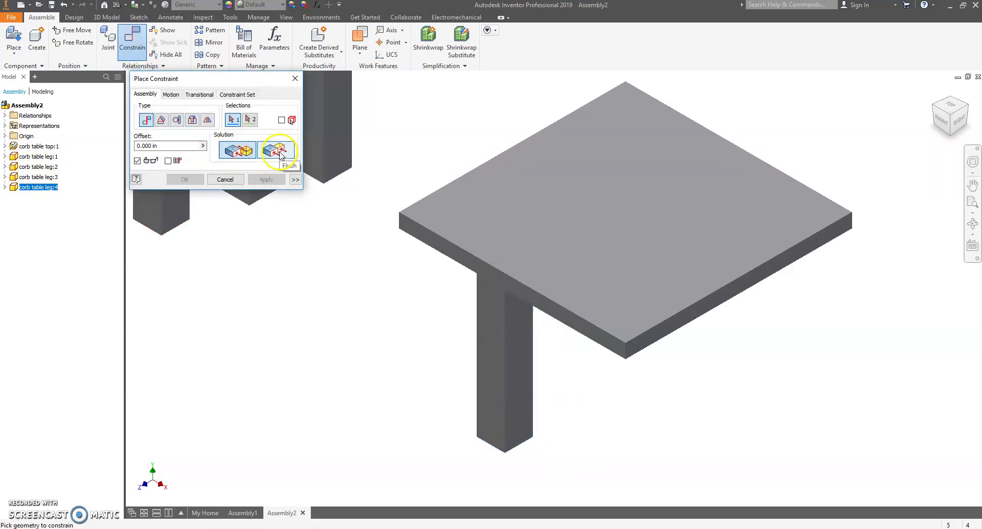
{"action": "left_click", "coordinate": [280, 152]}
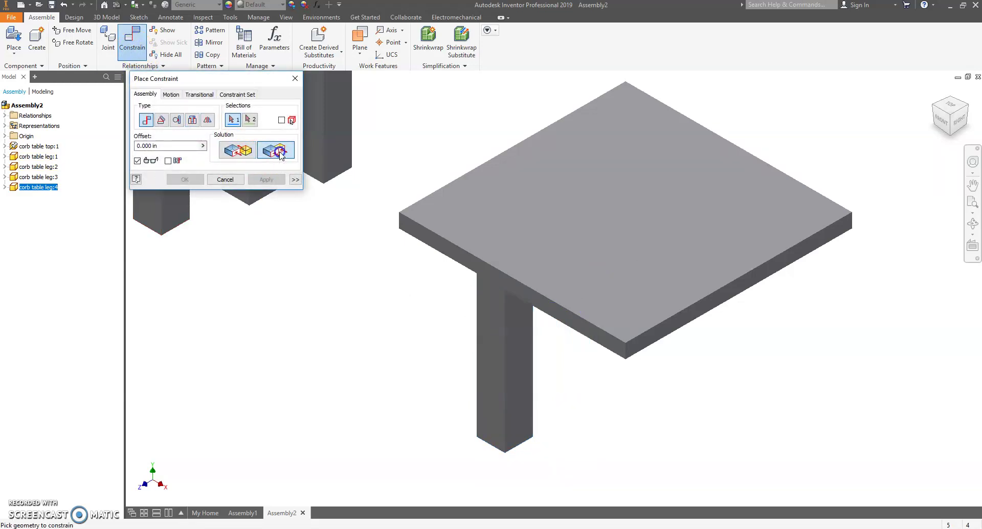
{"action": "left_click", "coordinate": [514, 353]}
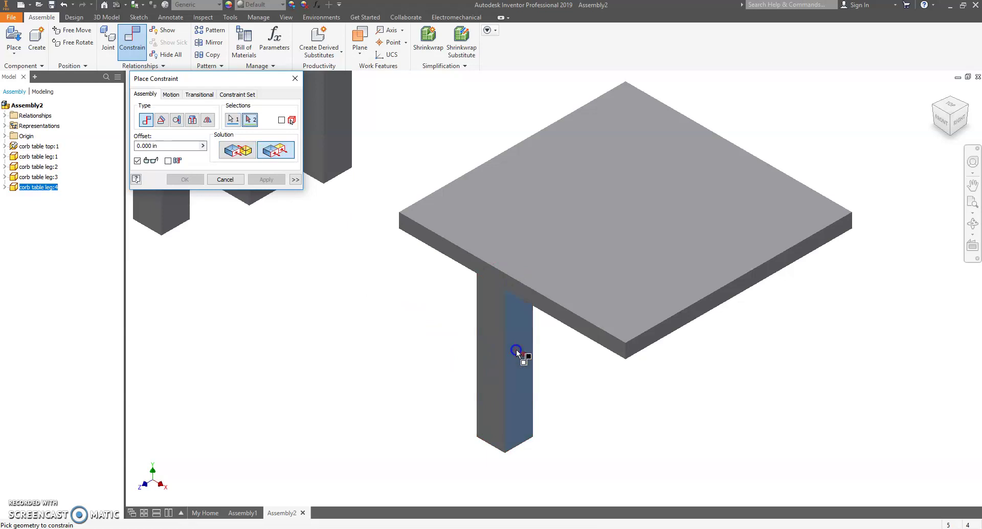
{"action": "left_click", "coordinate": [648, 343]}
{"action": "left_click", "coordinate": [184, 179]}
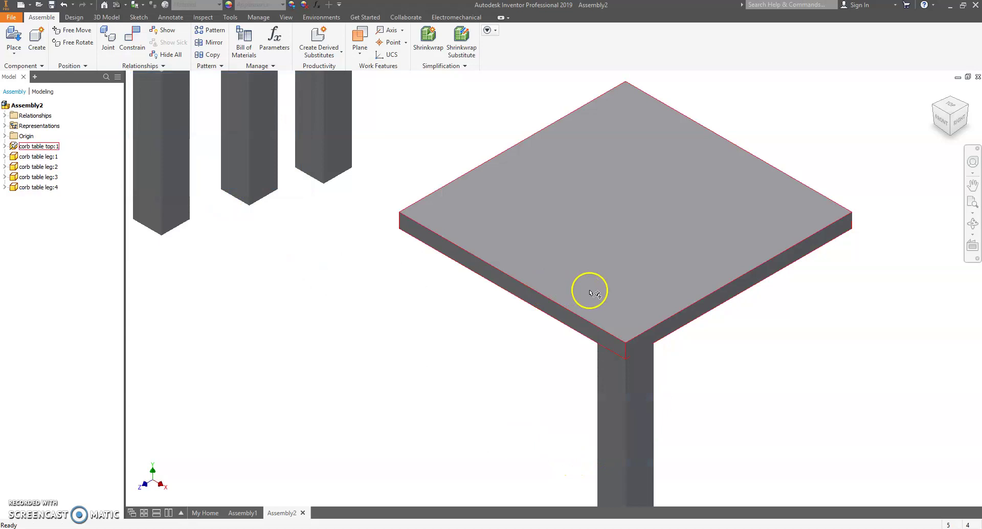
- Try dragging leg 4 to confirm it is locked in the corner
{"action": "left_click", "coordinate": [640, 413]}
{"action": "left_click", "coordinate": [608, 382]}
{"action": "left_click_drag", "start_coordinate": [631, 410], "coordinate": [581, 407]}
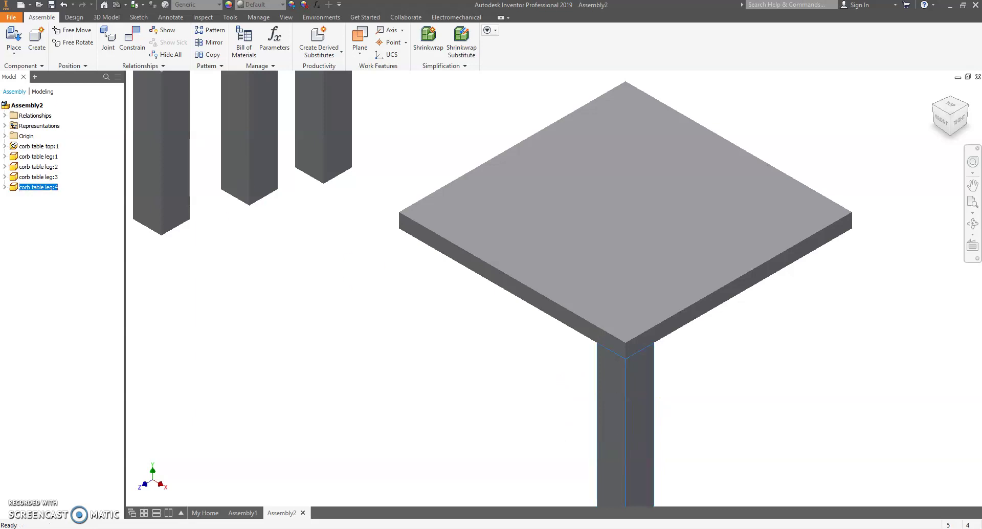
- Save the assembly as 'corbe table assemble1'
{"action": "left_click", "coordinate": [11, 17]}
{"action": "left_click", "coordinate": [12, 73]}
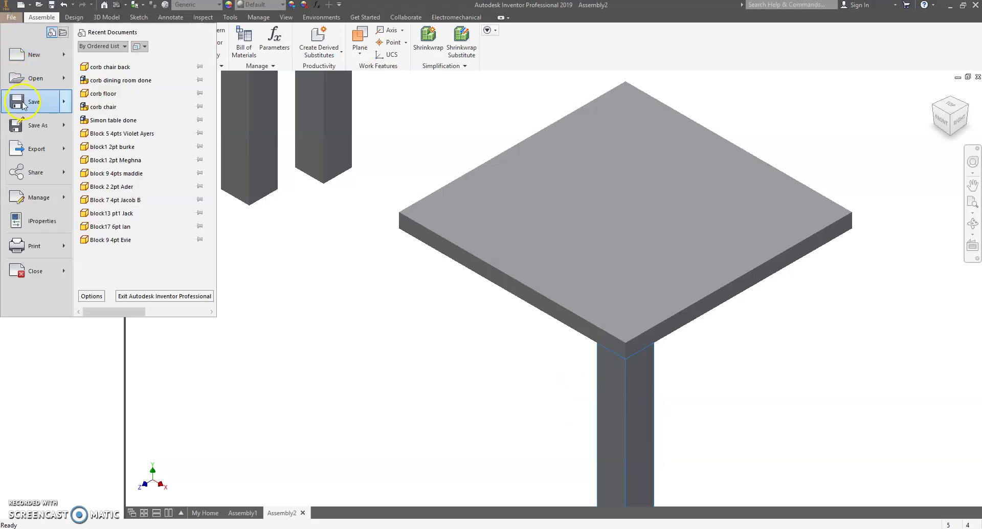
{"action": "left_click", "coordinate": [20, 102]}
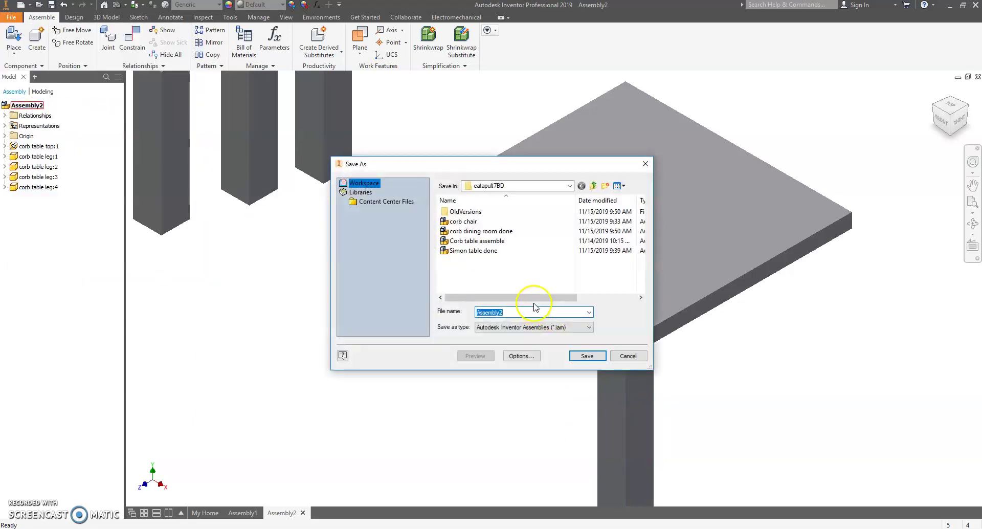
{"action": "type", "text": "corbe table assemb"}
{"action": "left_click", "coordinate": [586, 355]}
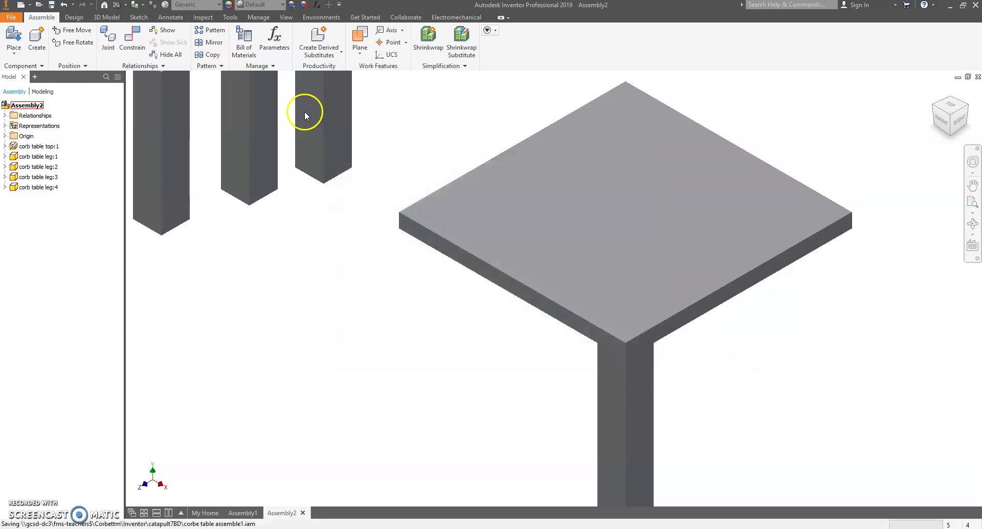
- Mate leg 3's top face to the tabletop underside and move it to the front-left corner
{"action": "scroll", "coordinate": [393, 178], "scroll_direction": "up", "scroll_amount": 3}
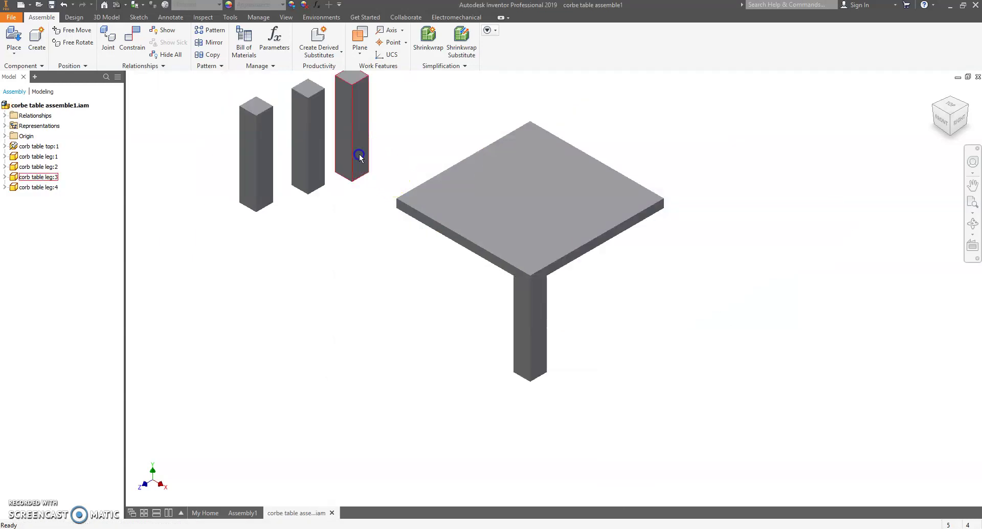
{"action": "left_click_drag", "start_coordinate": [359, 154], "coordinate": [373, 327]}
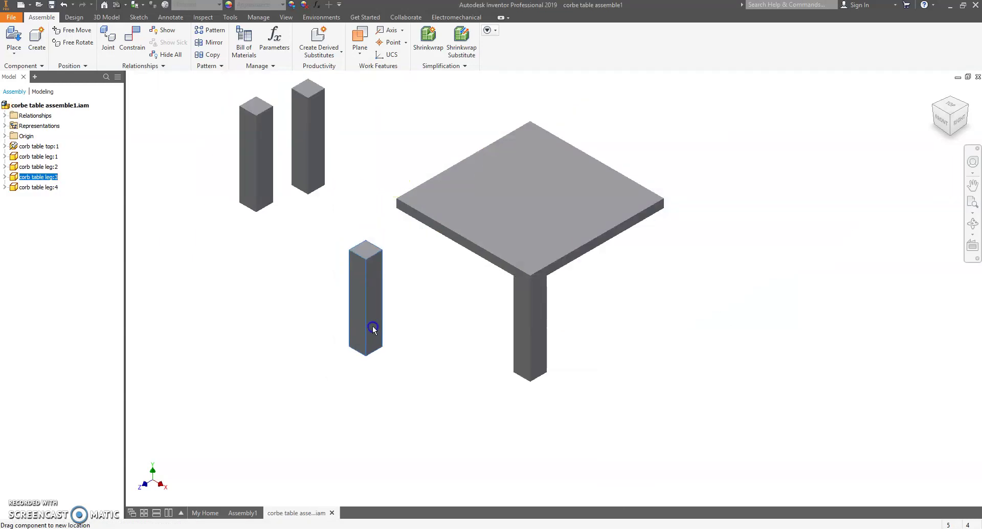
{"action": "left_click", "coordinate": [130, 44]}
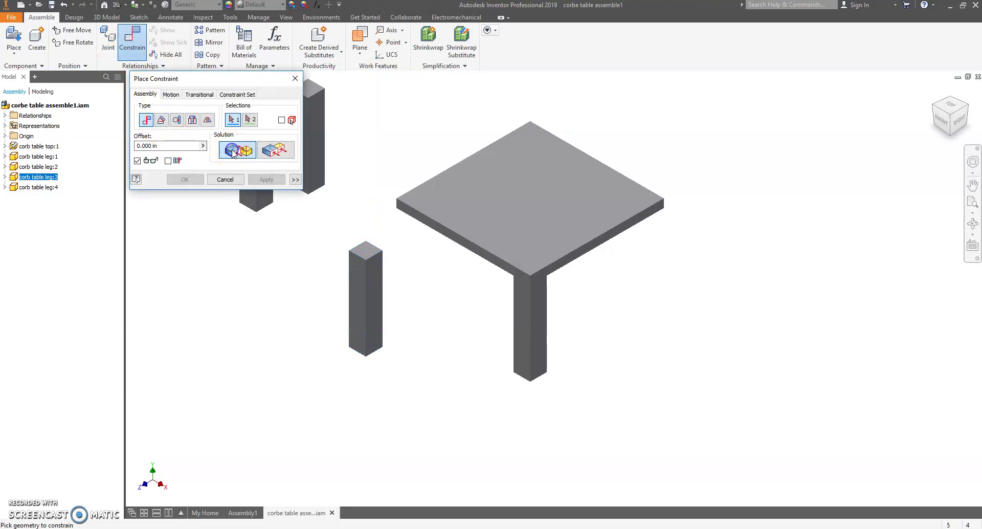
{"action": "left_click", "coordinate": [366, 254]}
{"action": "left_click", "coordinate": [951, 135]}
{"action": "left_click", "coordinate": [778, 189]}
{"action": "left_click", "coordinate": [934, 91]}
{"action": "left_click", "coordinate": [184, 179]}
{"action": "mouse_move", "coordinate": [524, 338]}
{"action": "left_mouse_down"}
{"action": "mouse_move", "coordinate": [537, 340]}
{"action": "mouse_move", "coordinate": [523, 340]}
{"action": "left_mouse_up"}
- Flush leg 3's front face with the tabletop's front face
{"action": "scroll", "coordinate": [524, 341], "scroll_direction": "down", "scroll_amount": 3}
{"action": "left_click", "coordinate": [132, 41]}
{"action": "left_click", "coordinate": [275, 153]}
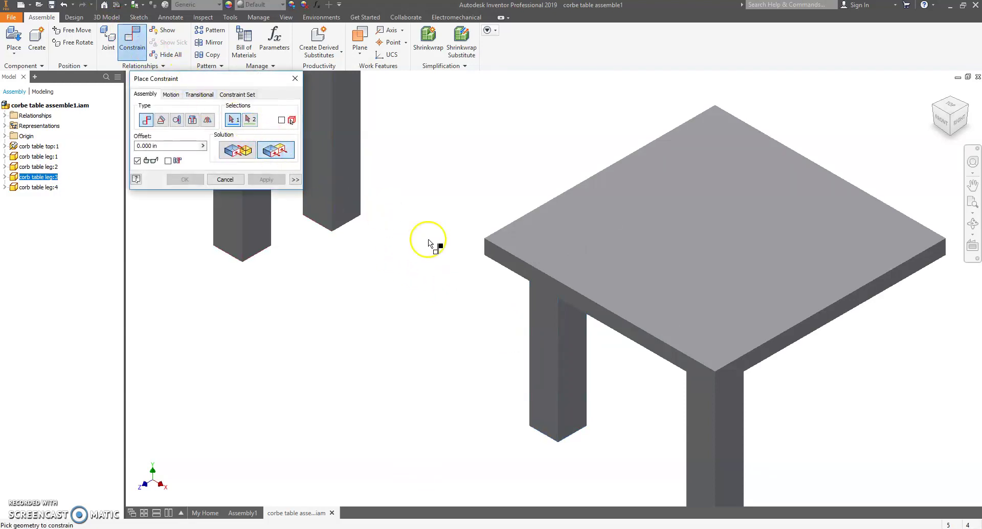
{"action": "left_click", "coordinate": [535, 316]}
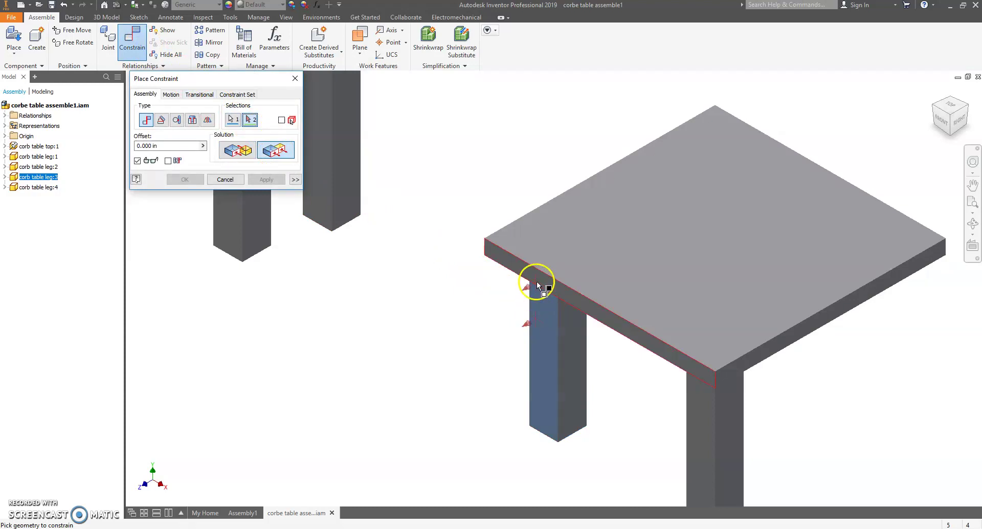
{"action": "left_click", "coordinate": [538, 285]}
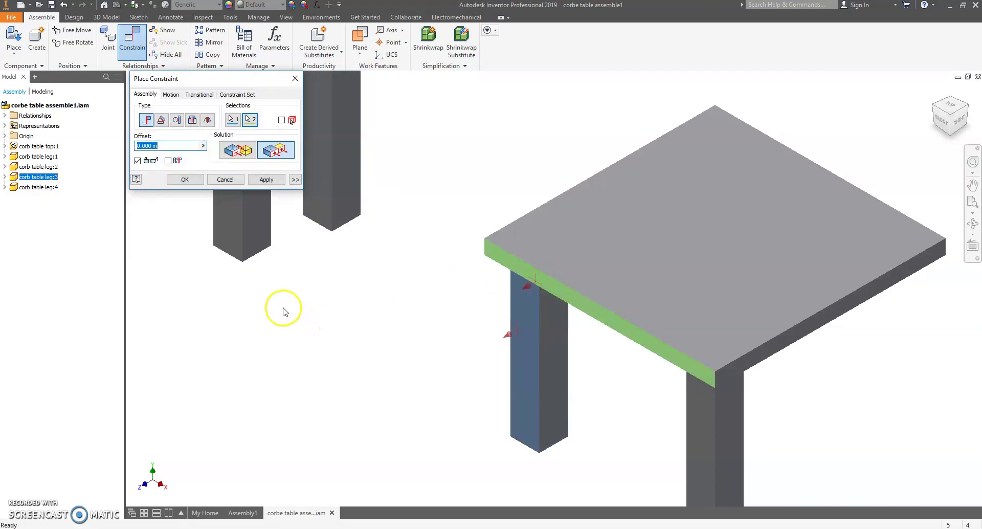
{"action": "left_click", "coordinate": [176, 180]}
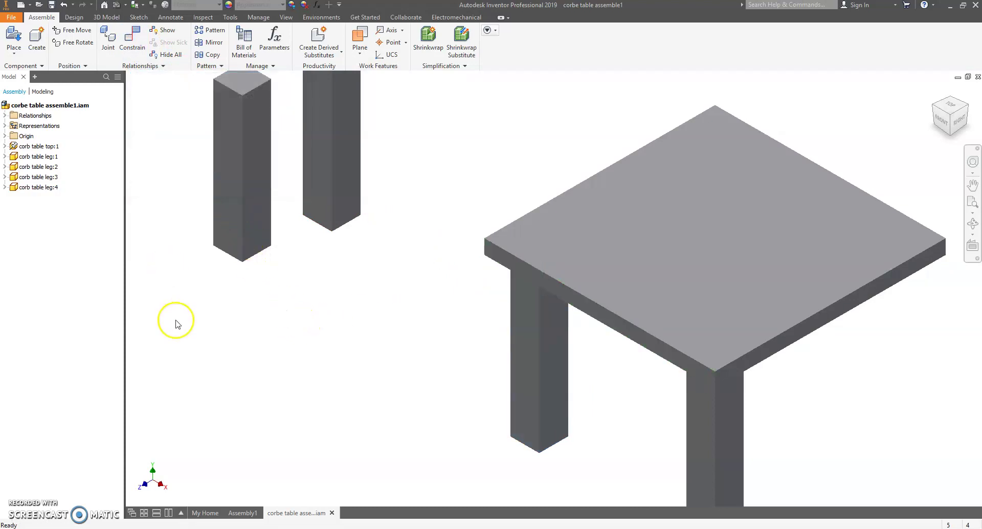
- Make the leg's side flush with the tabletop's side, then drag a loose leg out of the way
{"action": "left_click", "coordinate": [133, 54]}
{"action": "left_click", "coordinate": [281, 159]}
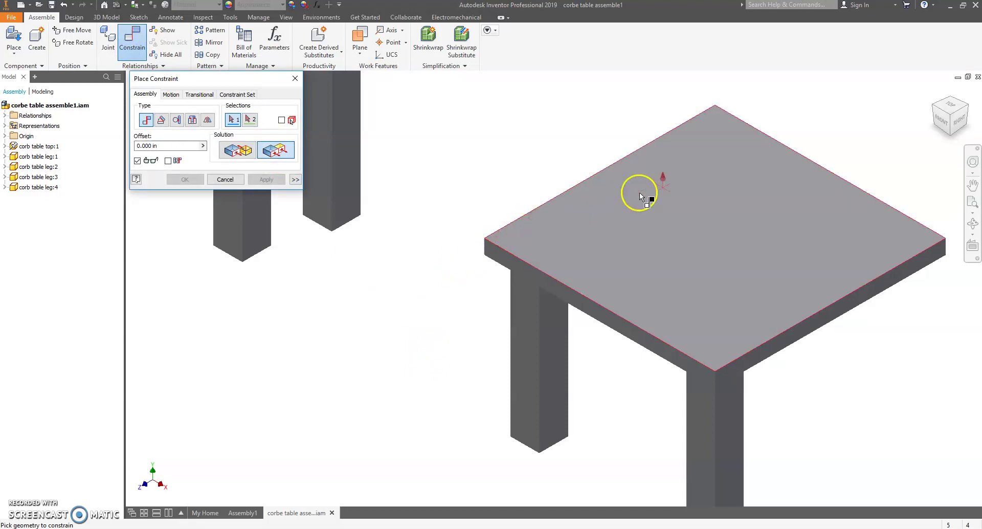
{"action": "left_click", "coordinate": [936, 110]}
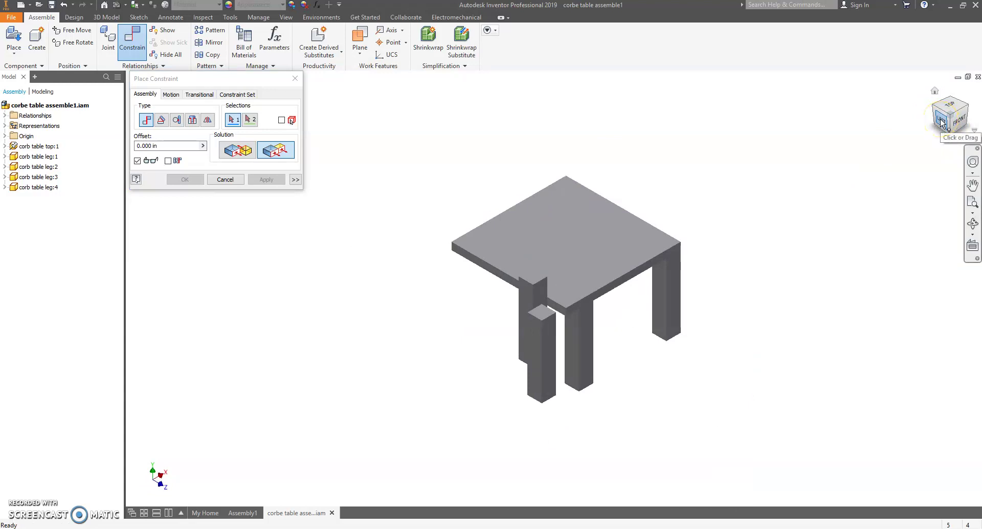
{"action": "left_click", "coordinate": [942, 122]}
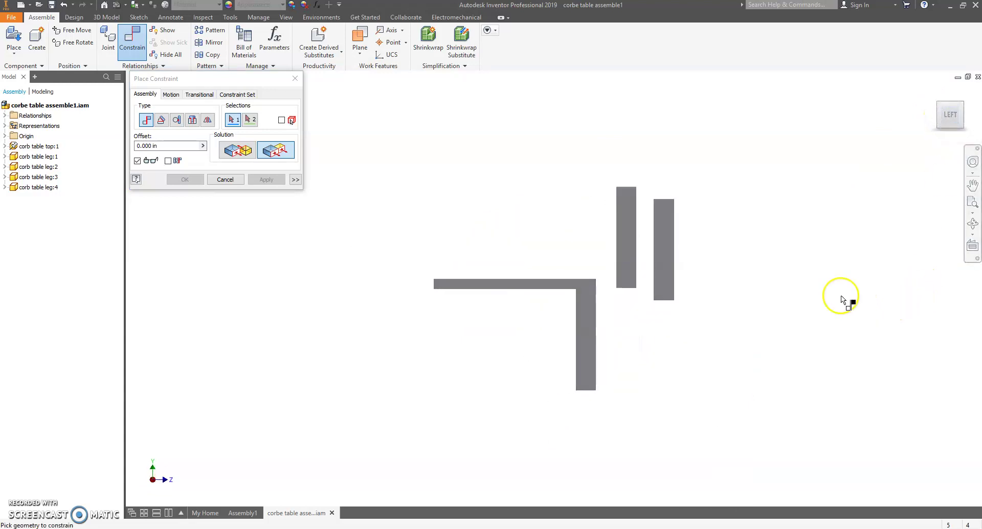
{"action": "left_click", "coordinate": [597, 304]}
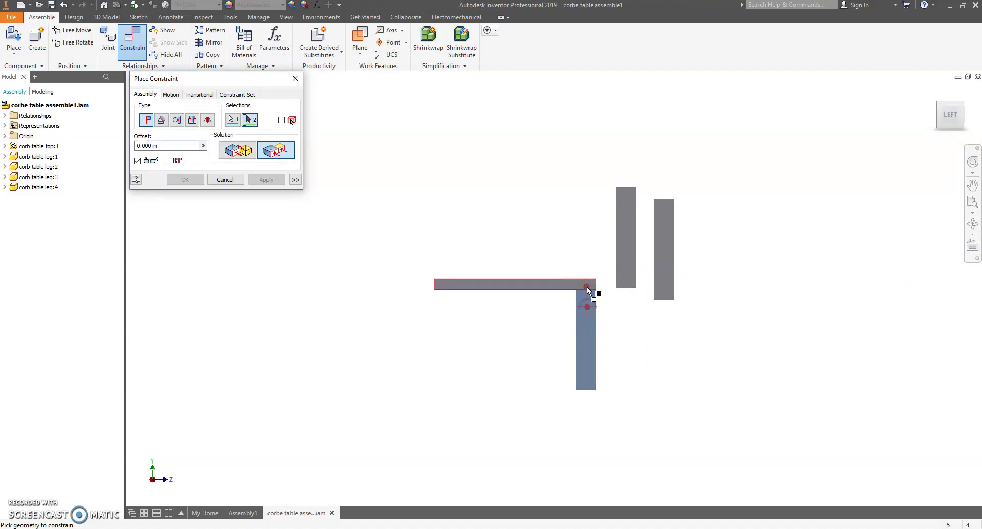
{"action": "left_click", "coordinate": [587, 287]}
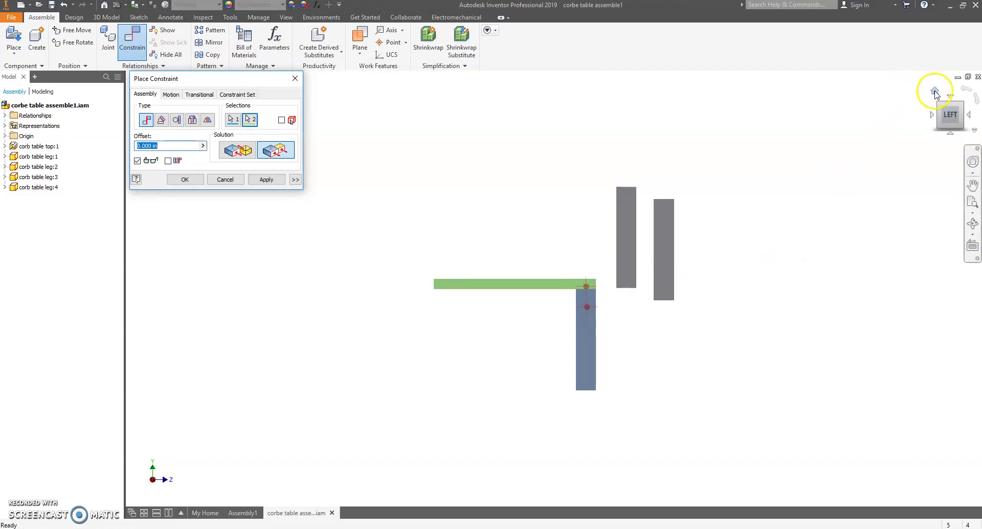
{"action": "left_click", "coordinate": [935, 93]}
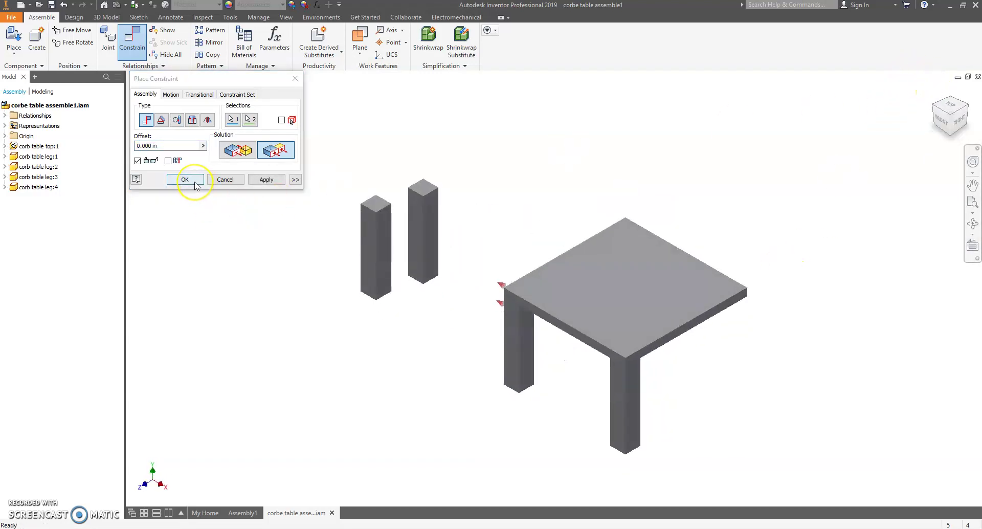
{"action": "left_click", "coordinate": [934, 112]}
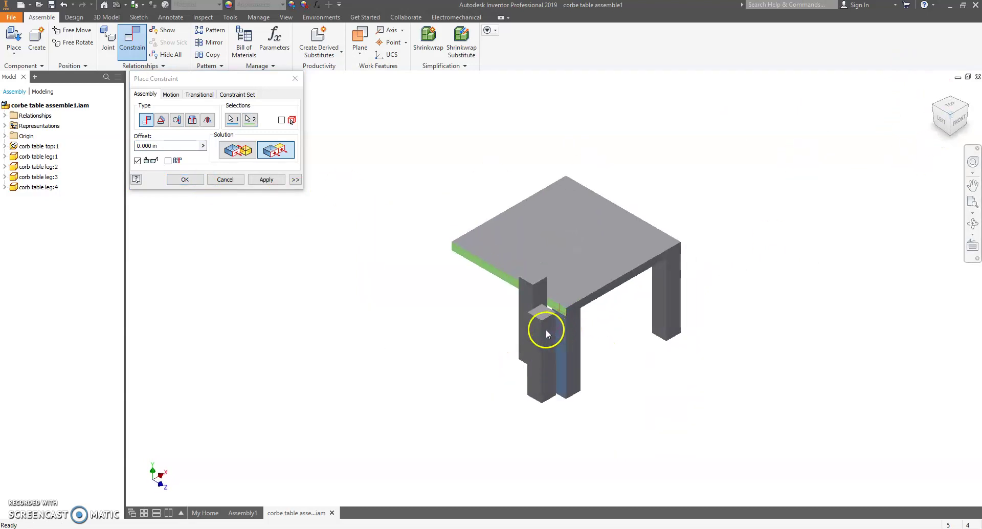
{"action": "left_click", "coordinate": [185, 179]}
{"action": "left_click_drag", "start_coordinate": [551, 333], "coordinate": [501, 392]}
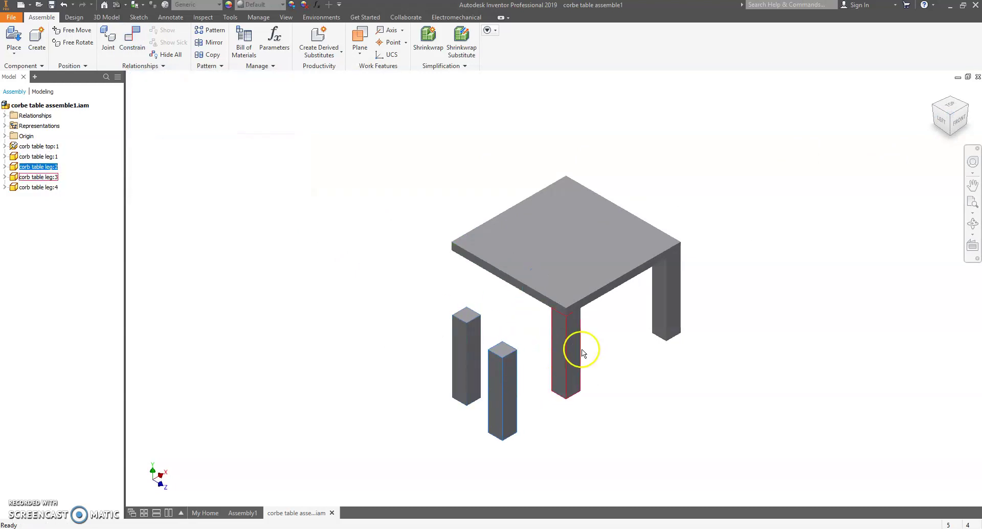
- Mate the third leg's top face against the tabletop's underside
{"action": "left_click", "coordinate": [967, 118]}
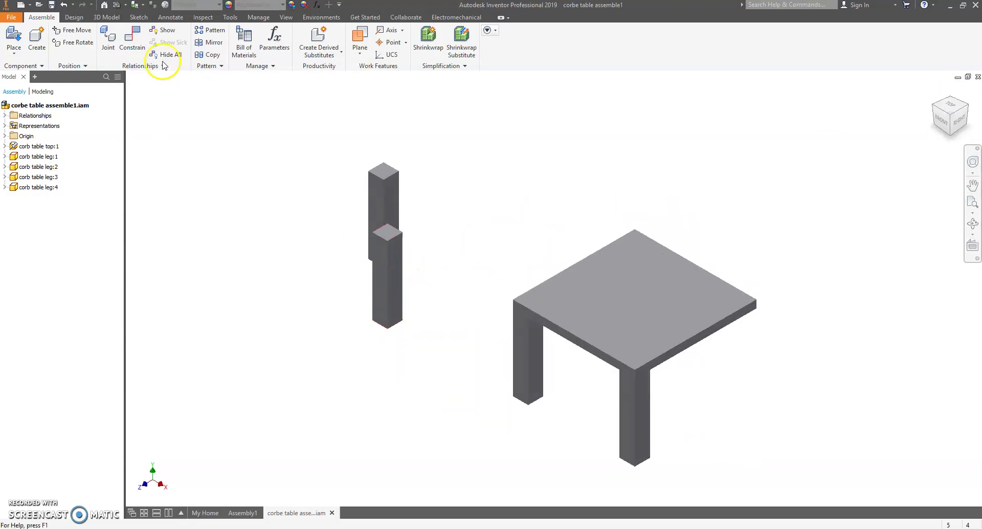
{"action": "left_click", "coordinate": [132, 40]}
{"action": "left_click", "coordinate": [390, 176]}
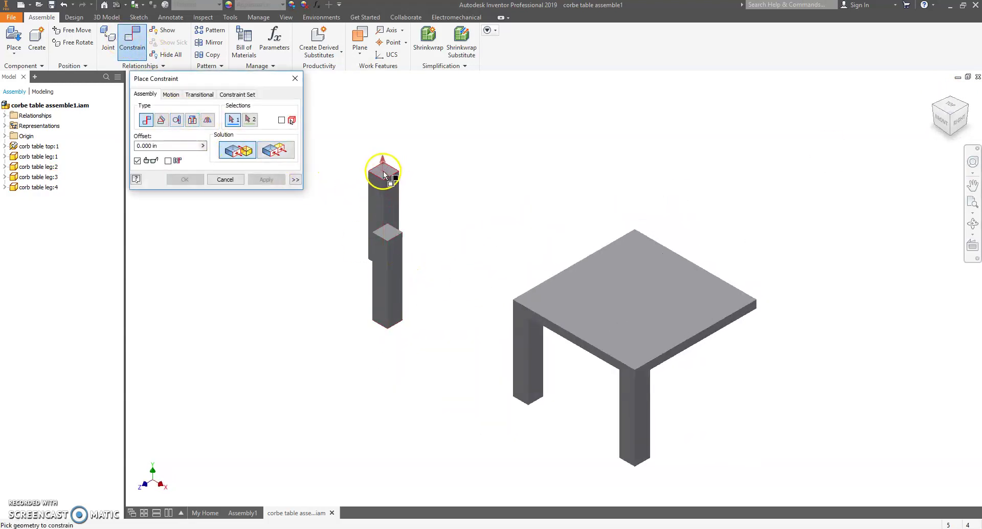
{"action": "left_click", "coordinate": [952, 137]}
{"action": "left_click", "coordinate": [693, 258]}
{"action": "left_click", "coordinate": [266, 179]}
- Add two flush constraints aligning the third leg's side faces with the tabletop's faces
{"action": "left_click", "coordinate": [275, 150]}
{"action": "left_click", "coordinate": [705, 231]}
{"action": "left_click", "coordinate": [705, 231]}
{"action": "left_click", "coordinate": [701, 267]}
{"action": "left_click", "coordinate": [267, 179]}
{"action": "left_click", "coordinate": [970, 129]}
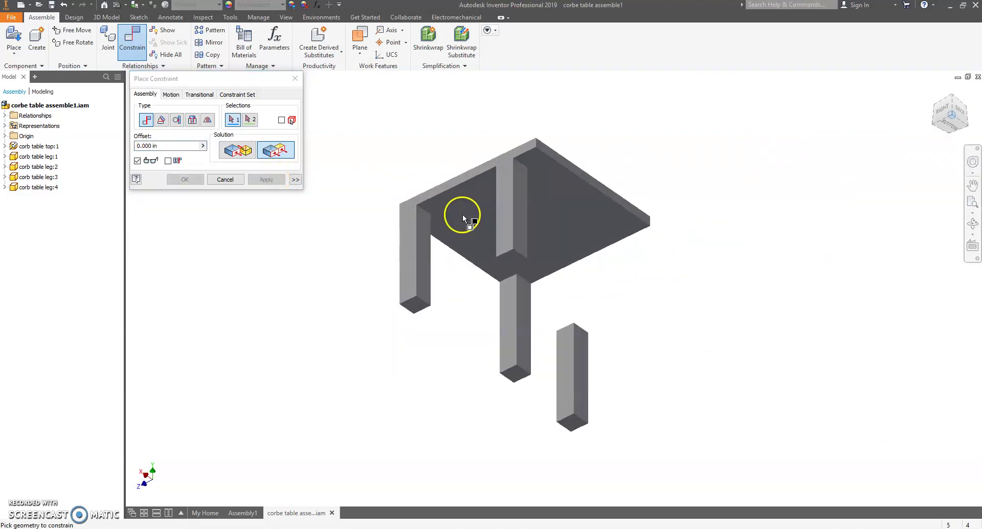
{"action": "left_click", "coordinate": [506, 185]}
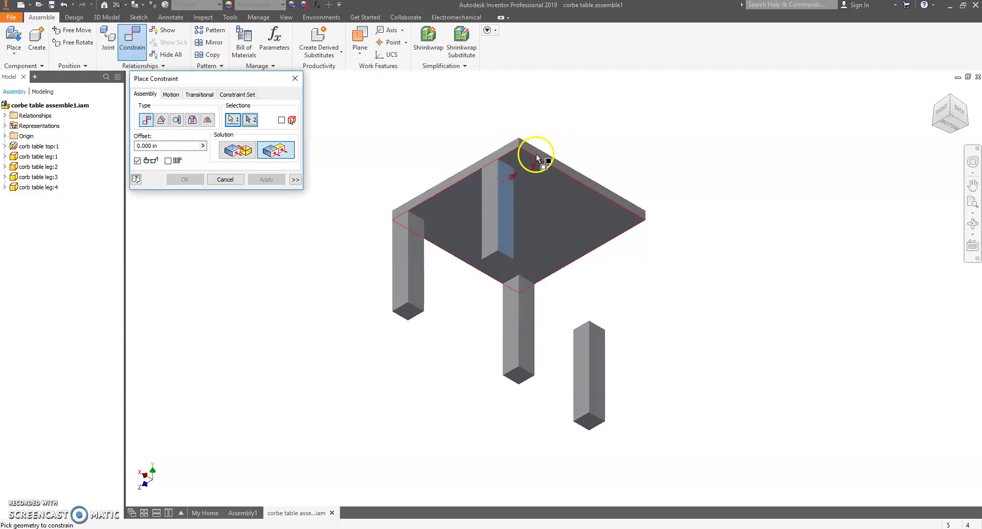
{"action": "left_click", "coordinate": [539, 153]}
{"action": "left_click", "coordinate": [274, 179]}
{"action": "left_click", "coordinate": [938, 93]}
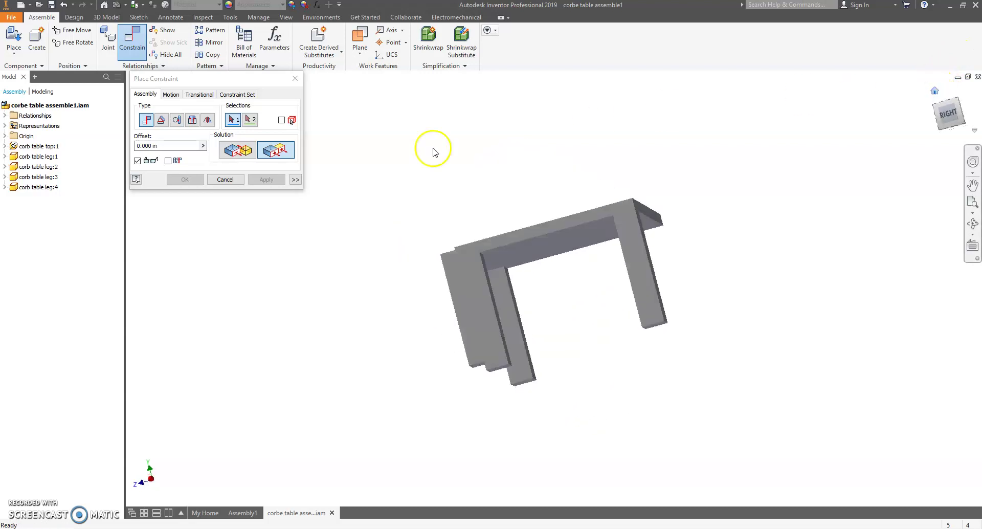
{"action": "left_click", "coordinate": [226, 152]}
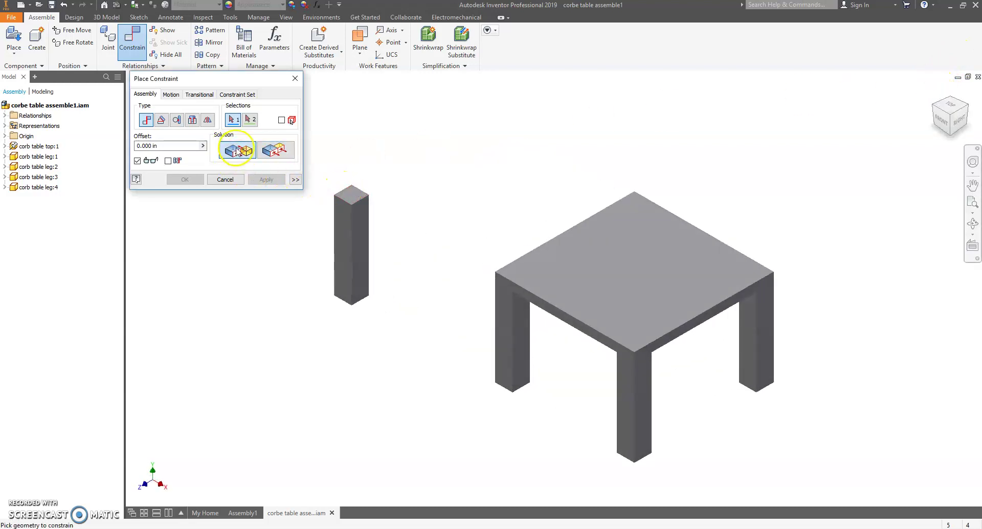
- Mate the last leg's top face against the tabletop's underside
{"action": "left_click", "coordinate": [347, 191]}
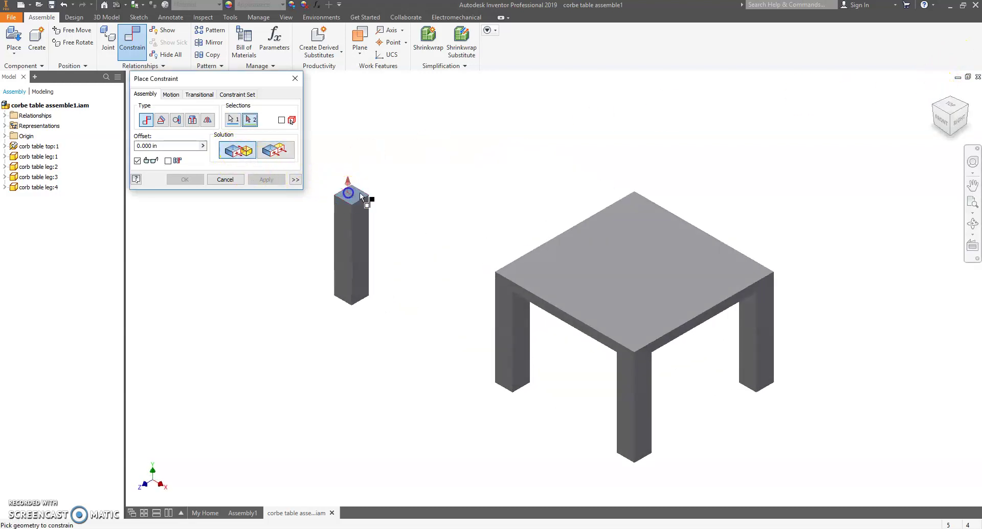
{"action": "left_click", "coordinate": [953, 138]}
{"action": "left_click", "coordinate": [631, 295]}
{"action": "left_click", "coordinate": [264, 179]}
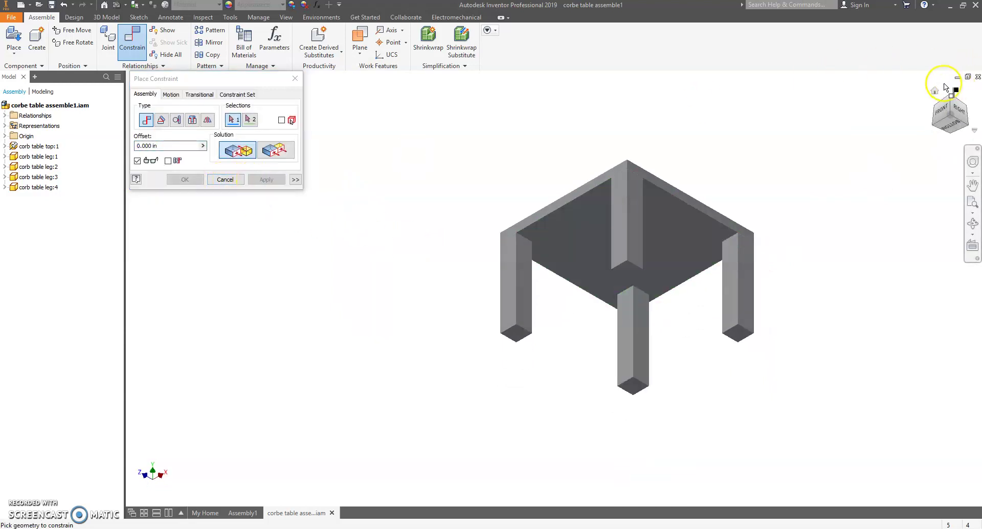
{"action": "left_click", "coordinate": [939, 92]}
{"action": "left_click", "coordinate": [953, 99]}
- Flush the fourth leg's faces with the tabletop's front and side faces
{"action": "left_click", "coordinate": [272, 150]}
{"action": "left_click", "coordinate": [518, 376]}
{"action": "left_click", "coordinate": [535, 325]}
{"action": "left_click", "coordinate": [262, 178]}
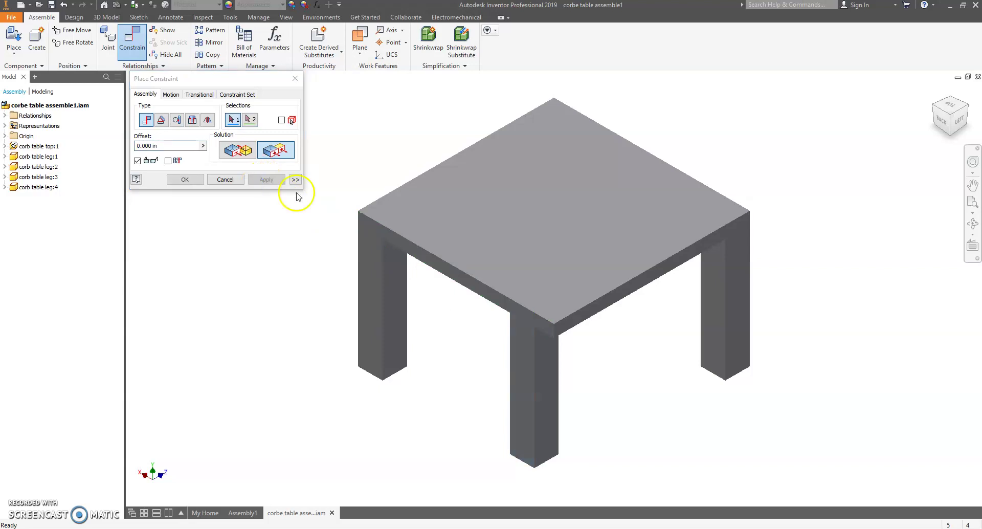
{"action": "left_click", "coordinate": [575, 323]}
{"action": "left_click", "coordinate": [548, 360]}
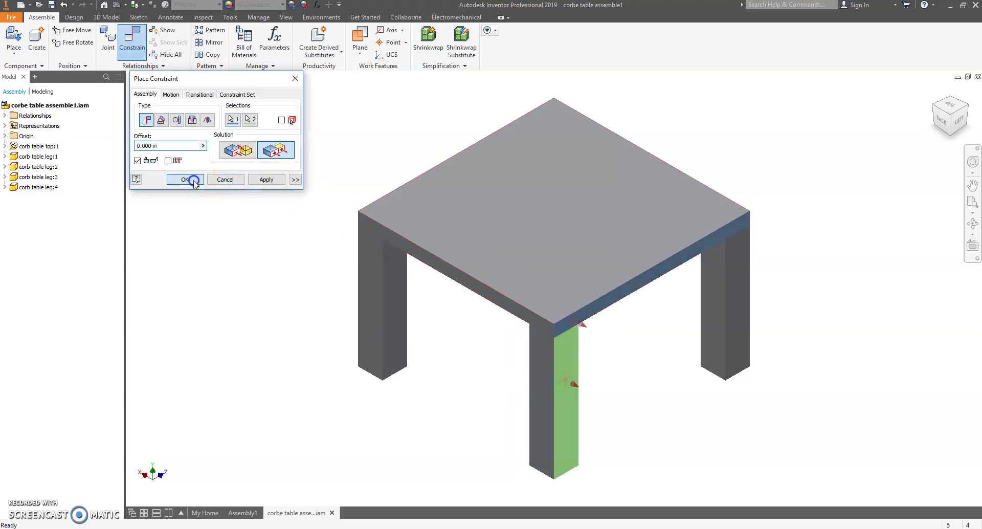
{"action": "left_click", "coordinate": [185, 179]}
{"action": "left_click", "coordinate": [934, 92]}
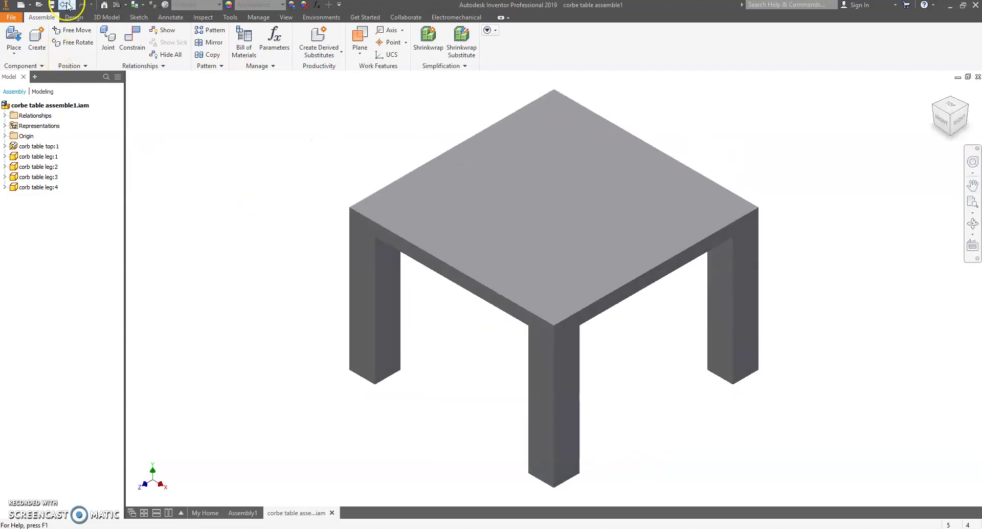
{"action": "left_click", "coordinate": [377, 279]}
{"action": "left_click", "coordinate": [733, 333]}
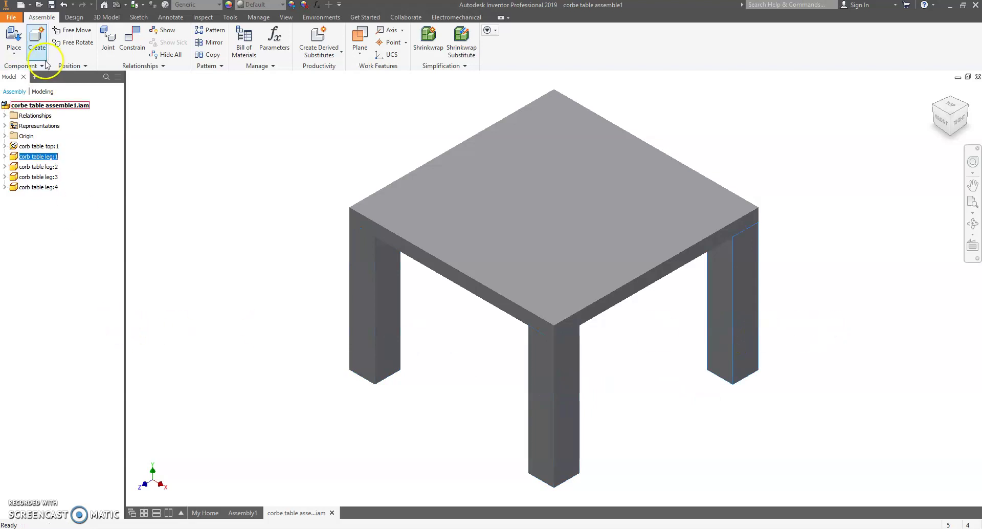
{"action": "left_click", "coordinate": [132, 40]}
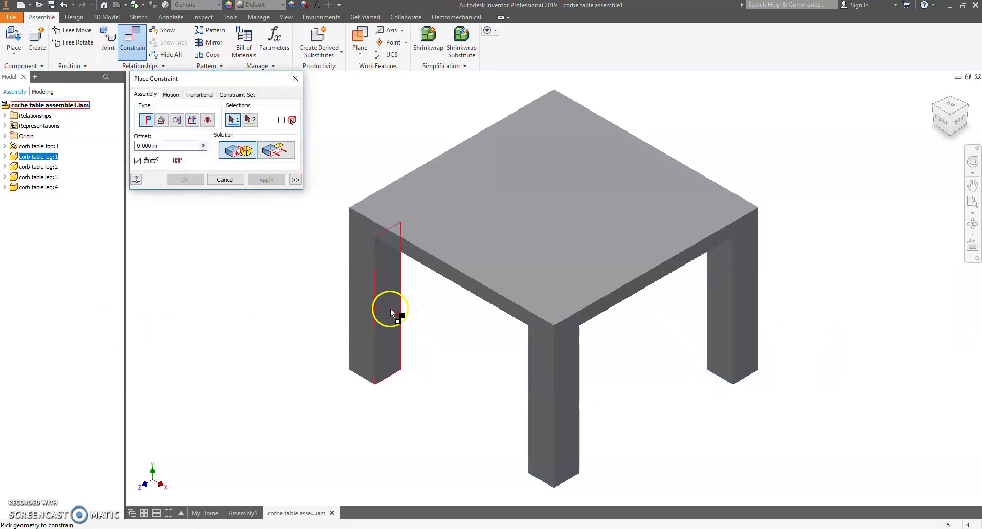
{"action": "left_click", "coordinate": [276, 151]}
{"action": "left_click", "coordinate": [385, 302]}
{"action": "left_click", "coordinate": [571, 327]}
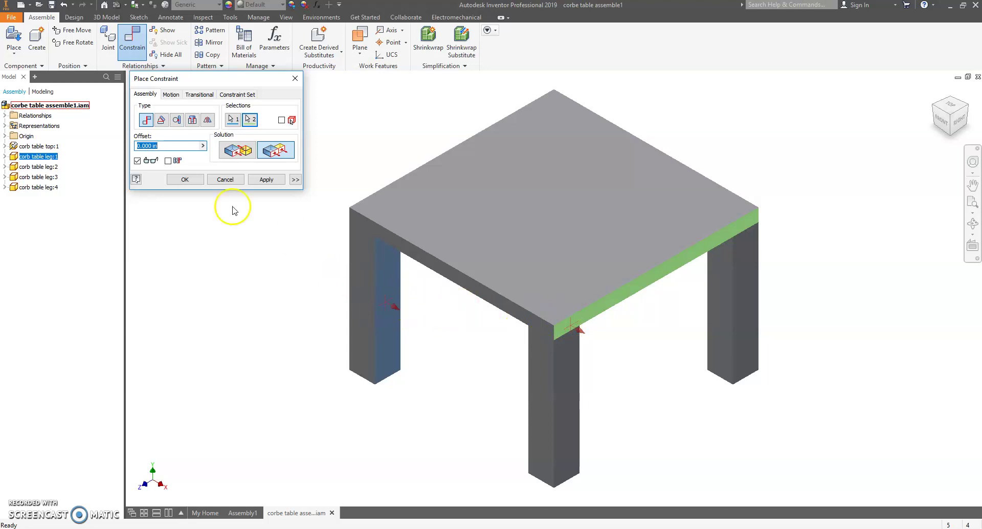
{"action": "left_click", "coordinate": [266, 180]}
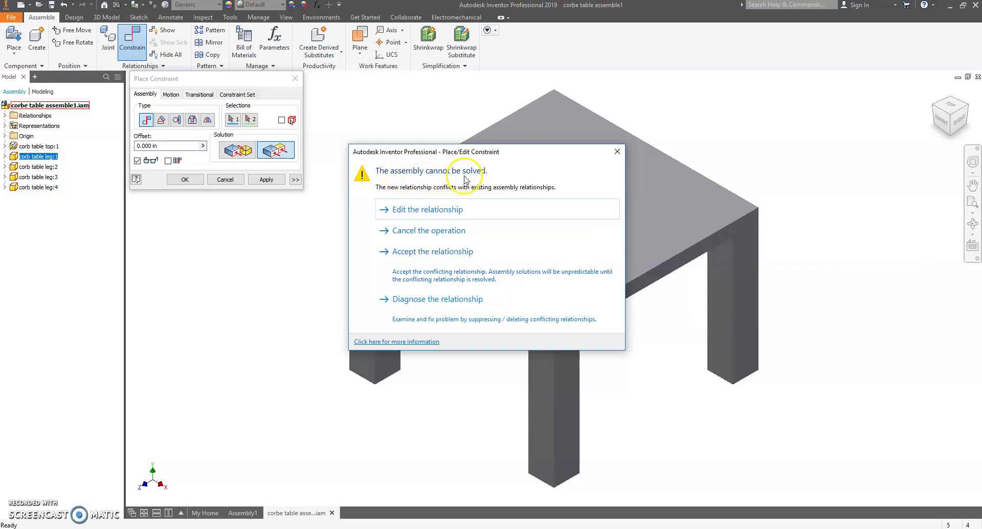
{"action": "left_click", "coordinate": [415, 232]}
- End constraint placement and save the assembly 'corbe table assemble1'
{"action": "left_click", "coordinate": [235, 182]}
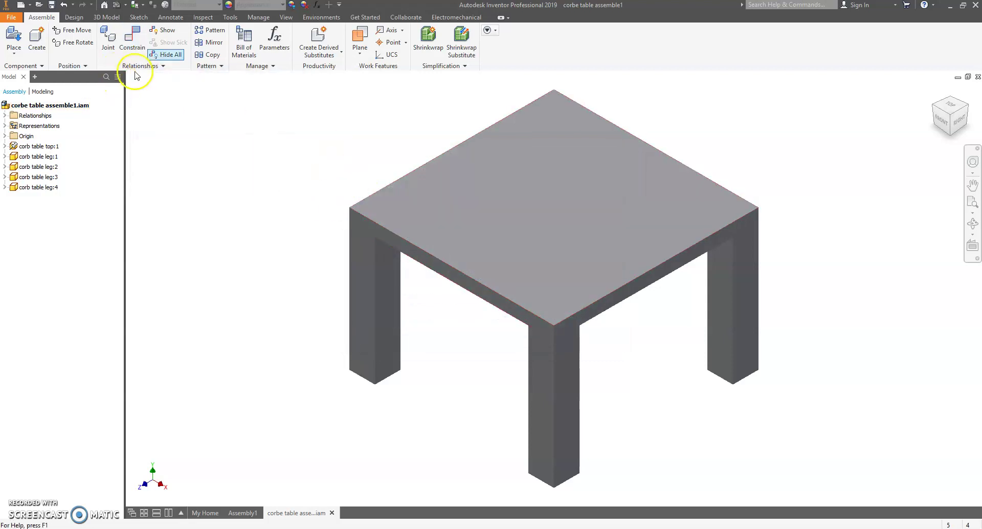
{"action": "left_click", "coordinate": [10, 17]}
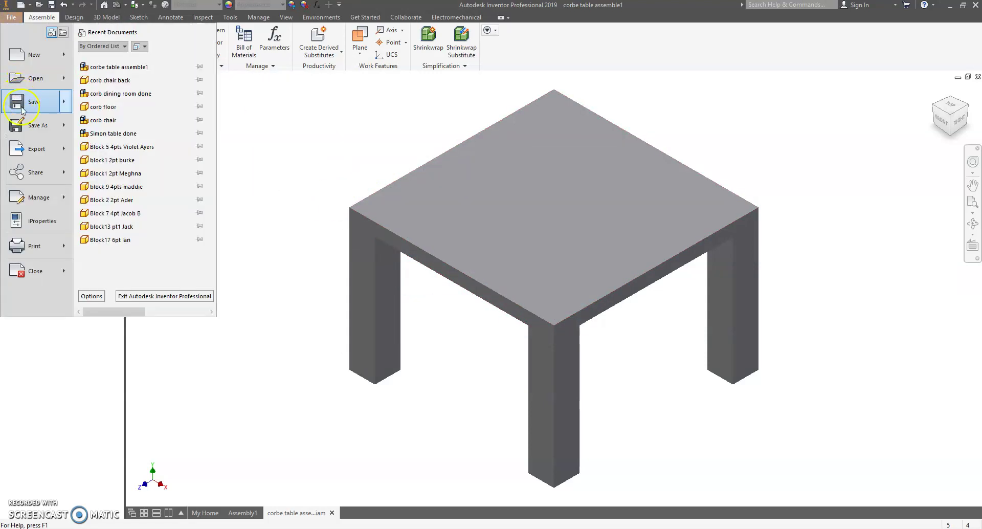
{"action": "left_click", "coordinate": [333, 318]}
{"action": "left_click", "coordinate": [278, 315]}
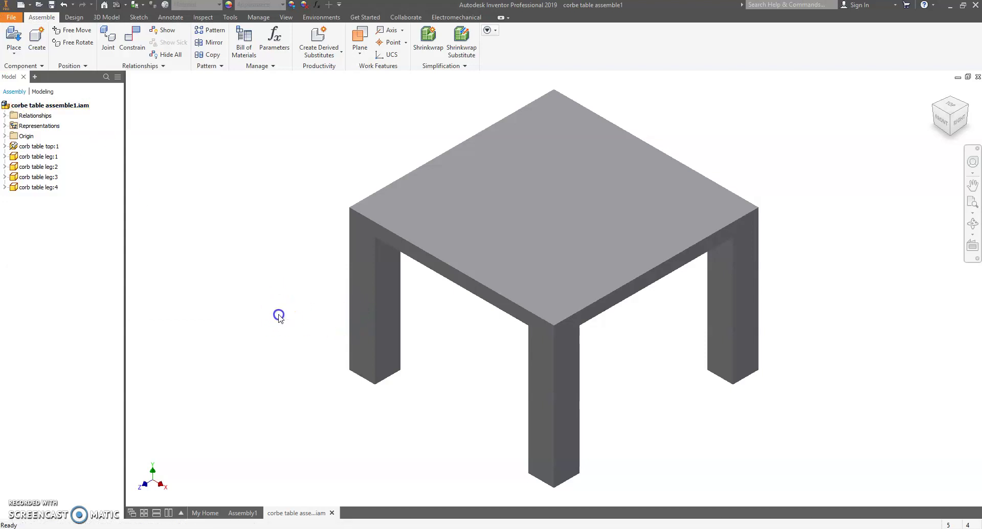